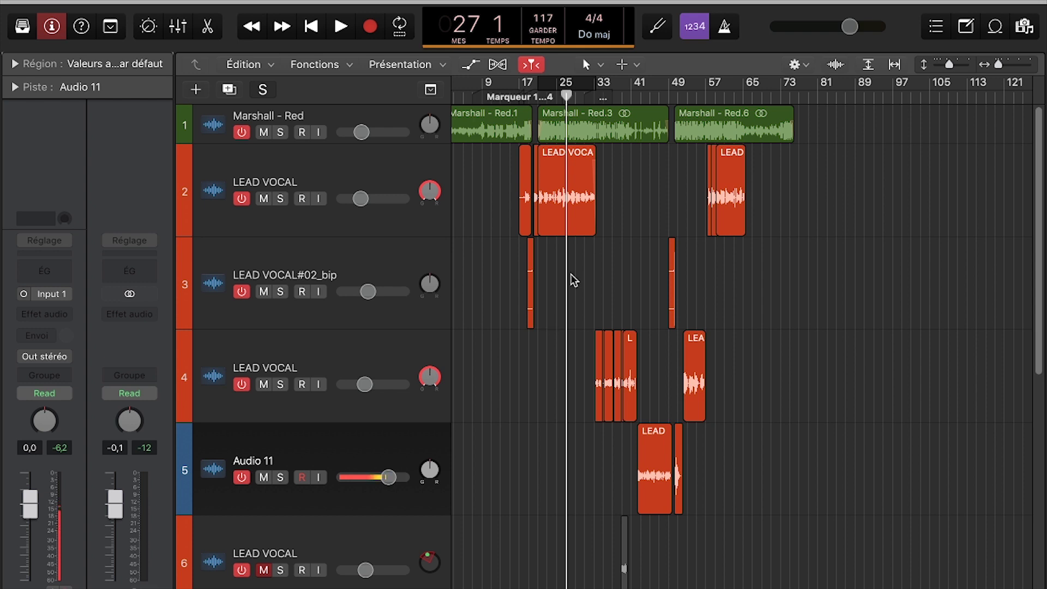
- Play the arrangement from bar 17 to about bar 29 to hear the lead vocals over the instrumental
{"action": "left_click", "coordinate": [699, 284]}
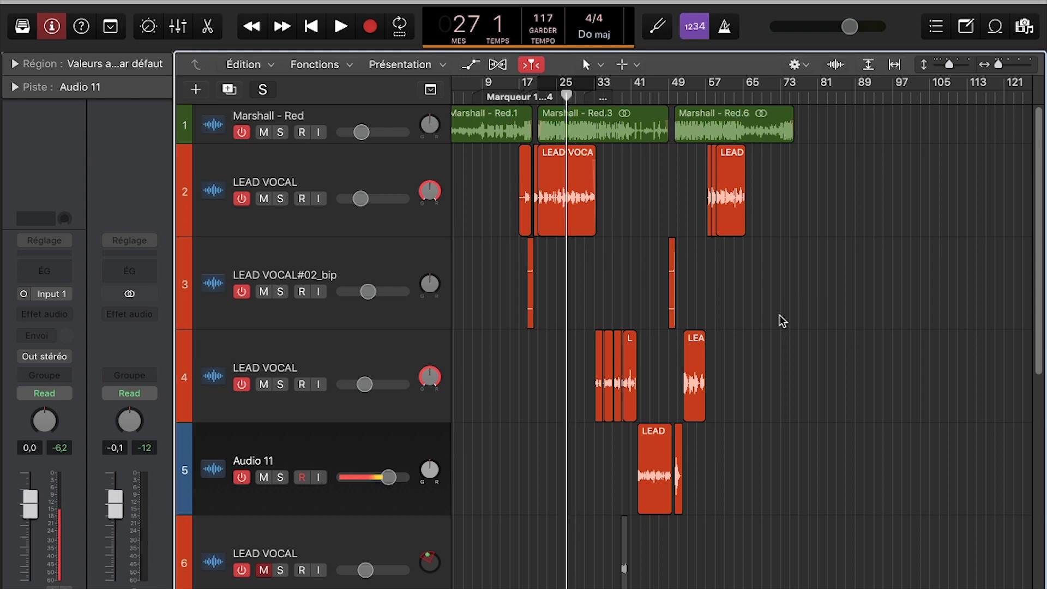
{"action": "key", "text": "super+Right"}
{"action": "key", "text": "super+Right"}
{"action": "key", "text": "super+Right"}
{"action": "key", "text": "super+Left"}
{"action": "key", "text": "super+Left"}
{"action": "key", "text": "super+Left"}
{"action": "key", "text": "super+Left"}
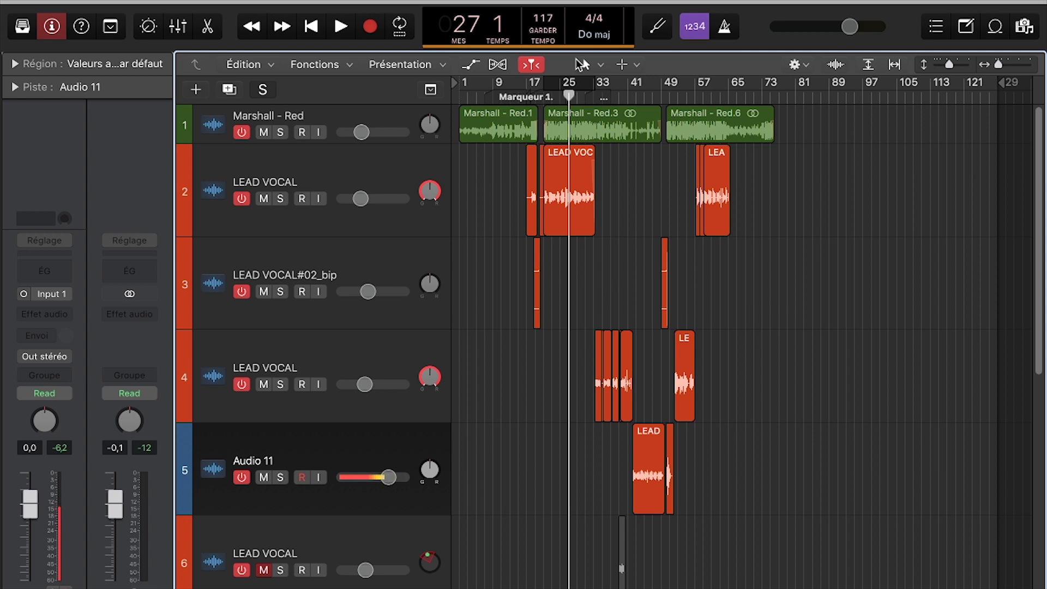
{"action": "left_click", "coordinate": [542, 100]}
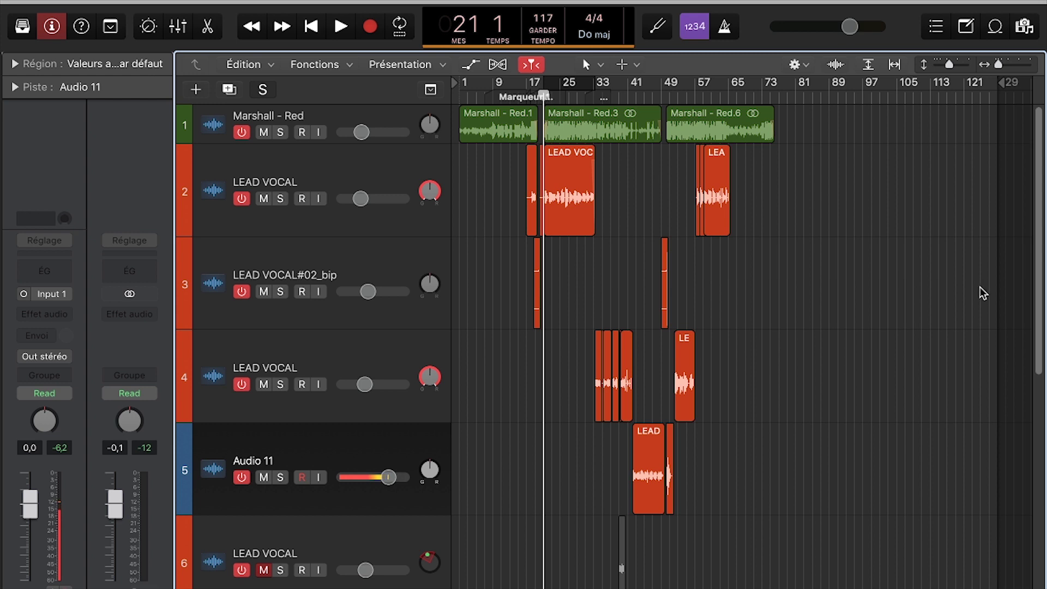
{"action": "left_click", "coordinate": [539, 123]}
{"action": "left_click", "coordinate": [526, 100]}
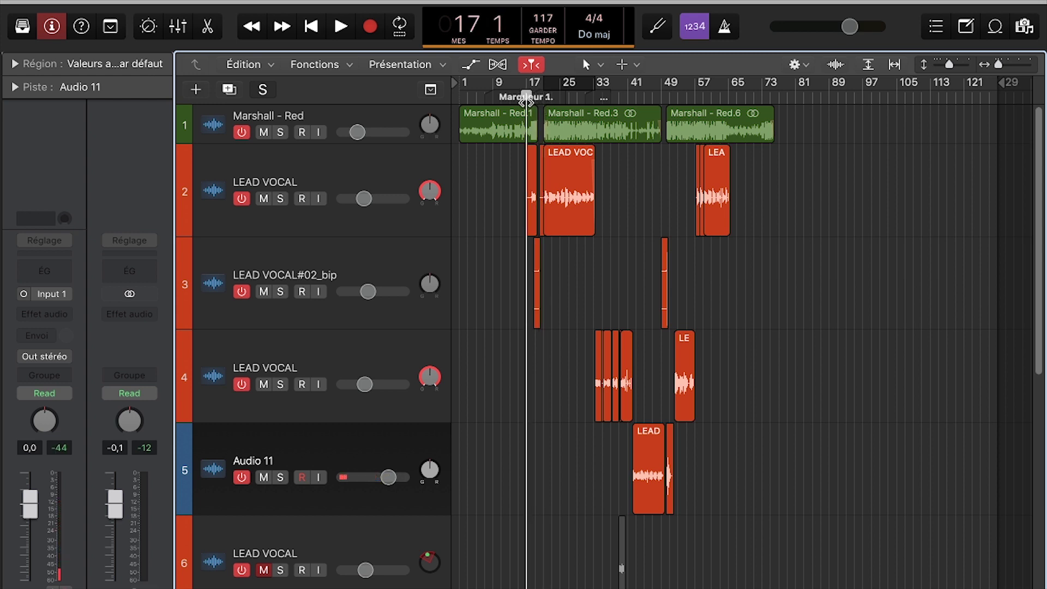
{"action": "key", "text": "space"}
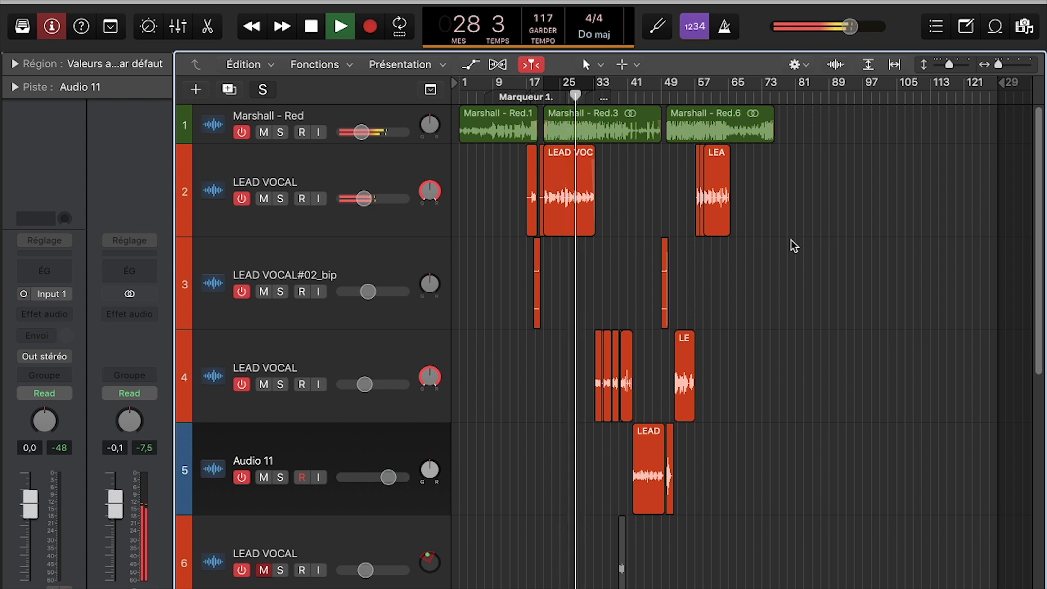
{"action": "key", "text": "space"}
- Hide the inspector and select the LEAD VOCAL track directly above Audio 11
{"action": "key", "text": "super+Right"}
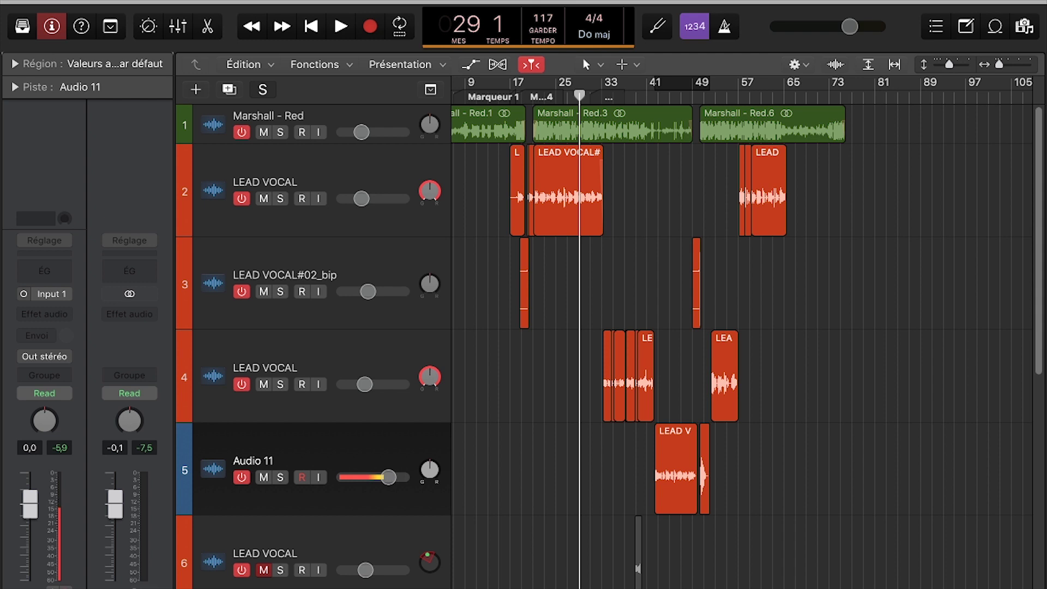
{"action": "key", "text": "i"}
{"action": "key", "text": "Up"}
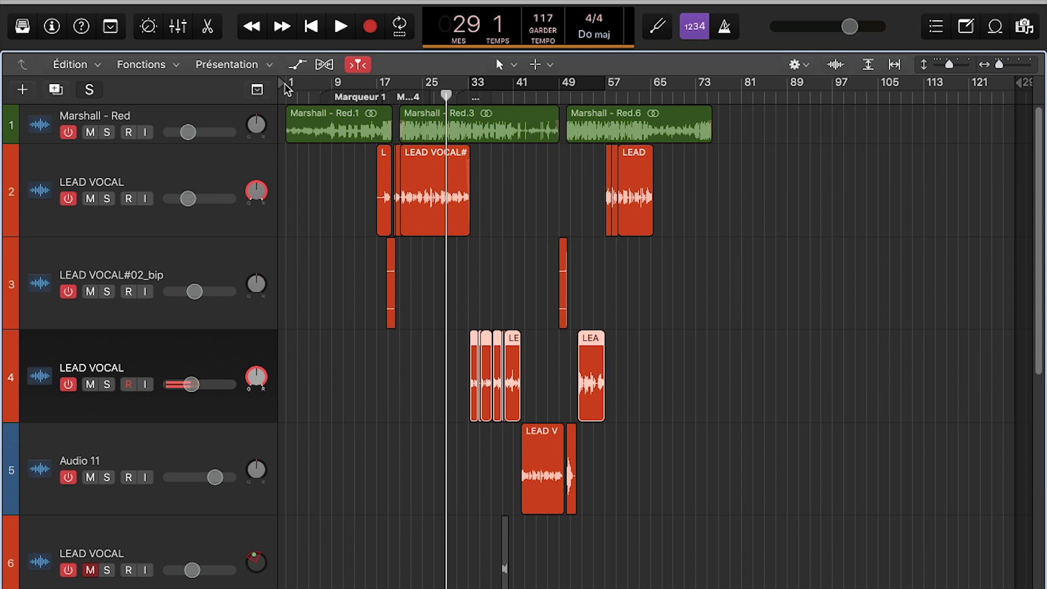
- Create three duplicates of the LEAD VOCAL track above Audio 11, and undo the duplication
{"action": "left_click", "coordinate": [56, 88]}
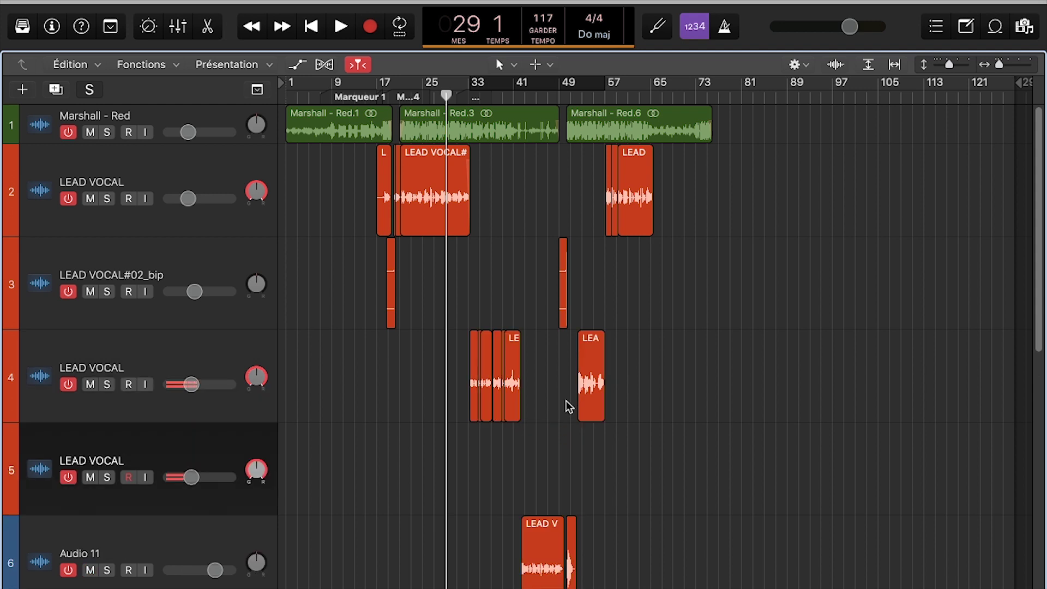
{"action": "key", "text": "super+d"}
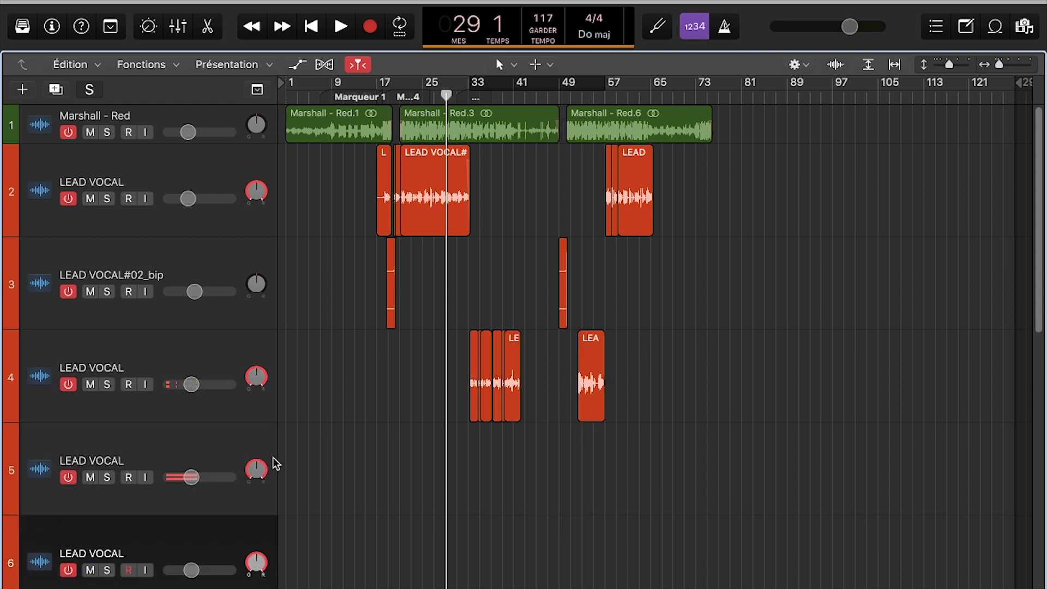
{"action": "key", "text": "super+d"}
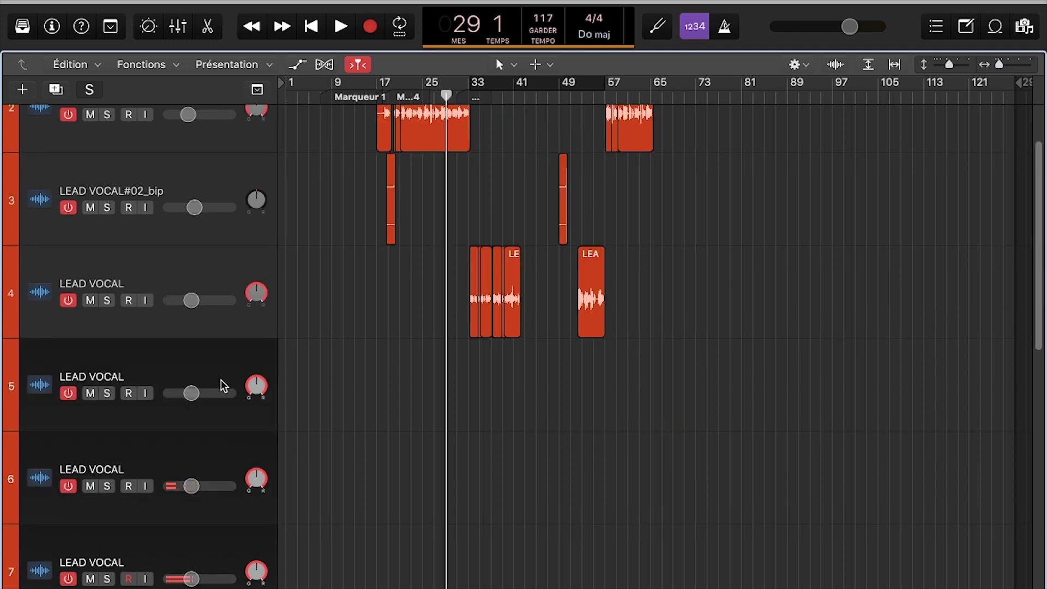
{"action": "key", "text": "super+z"}
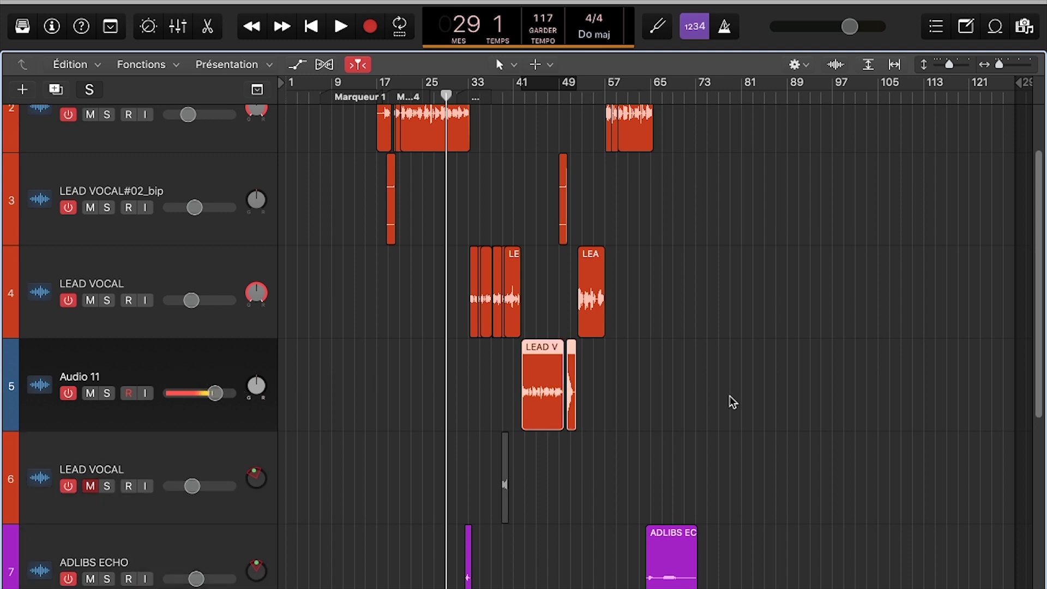
- Examine the vocal regions on Audio 11 and the LEAD VOCAL track above it, between bars 33 and 57
{"action": "left_click_drag", "start_coordinate": [733, 397], "coordinate": [423, 405]}
{"action": "scroll", "coordinate": [431, 414], "scroll_direction": "up", "scroll_amount": 6}
{"action": "scroll", "coordinate": [835, 415], "scroll_direction": "down", "scroll_amount": 5}
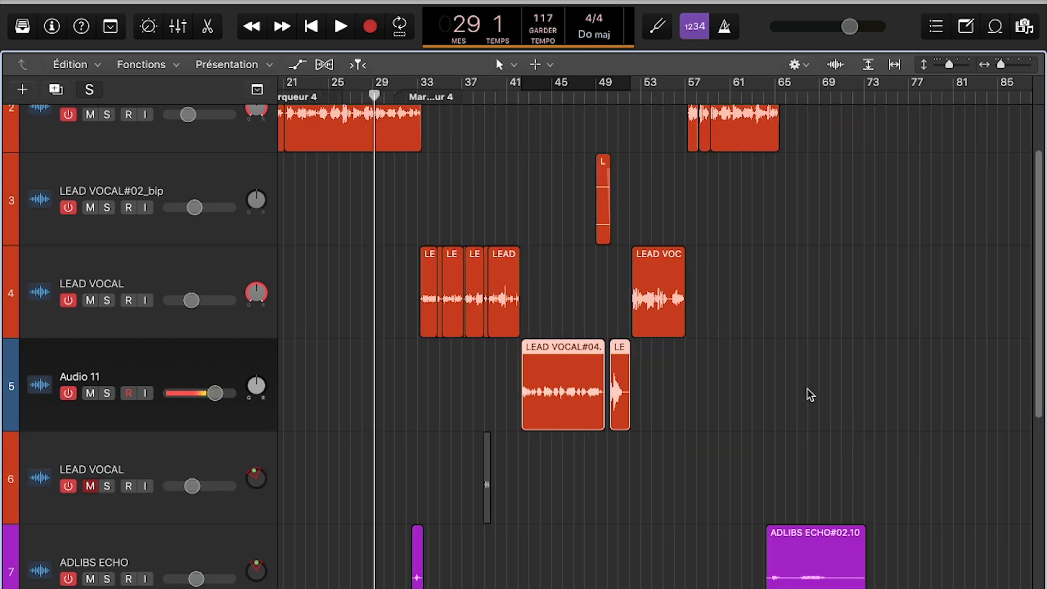
{"action": "left_click", "coordinate": [701, 330]}
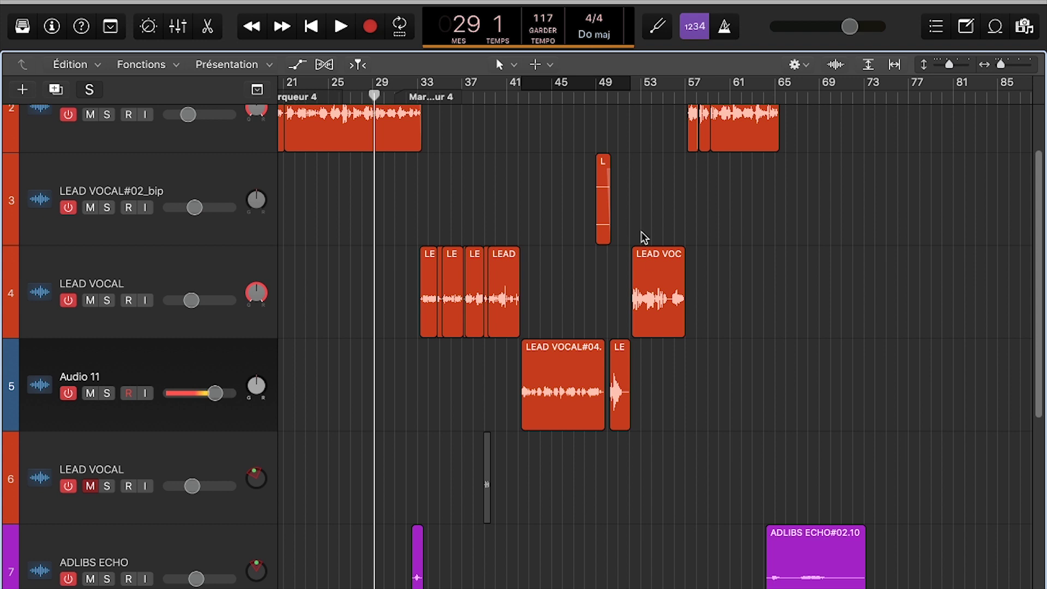
{"action": "left_click", "coordinate": [585, 96]}
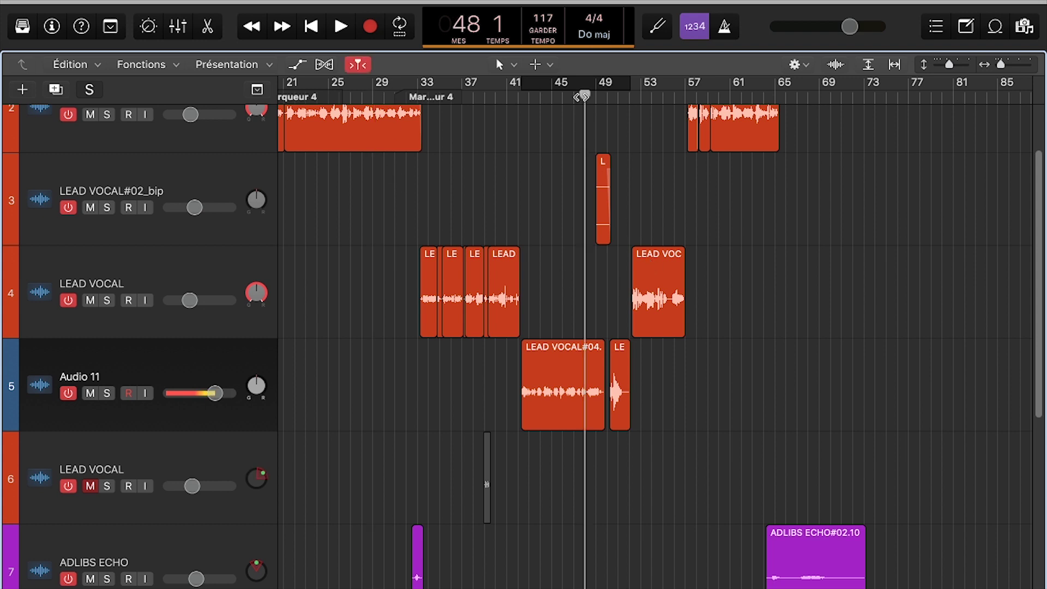
{"action": "left_click", "coordinate": [623, 95]}
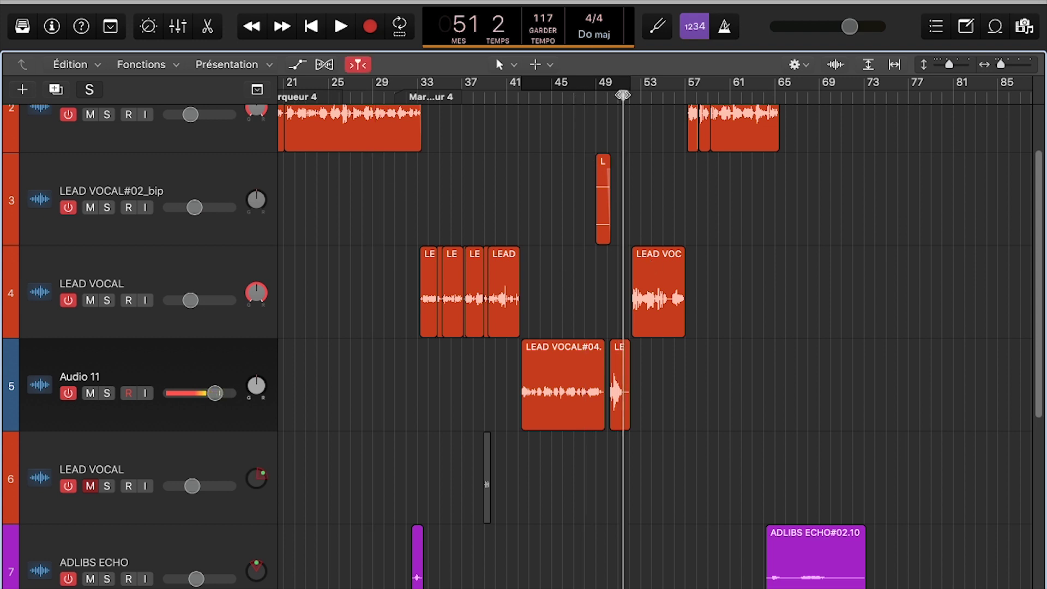
{"action": "left_click", "coordinate": [539, 389]}
{"action": "left_click", "coordinate": [617, 387]}
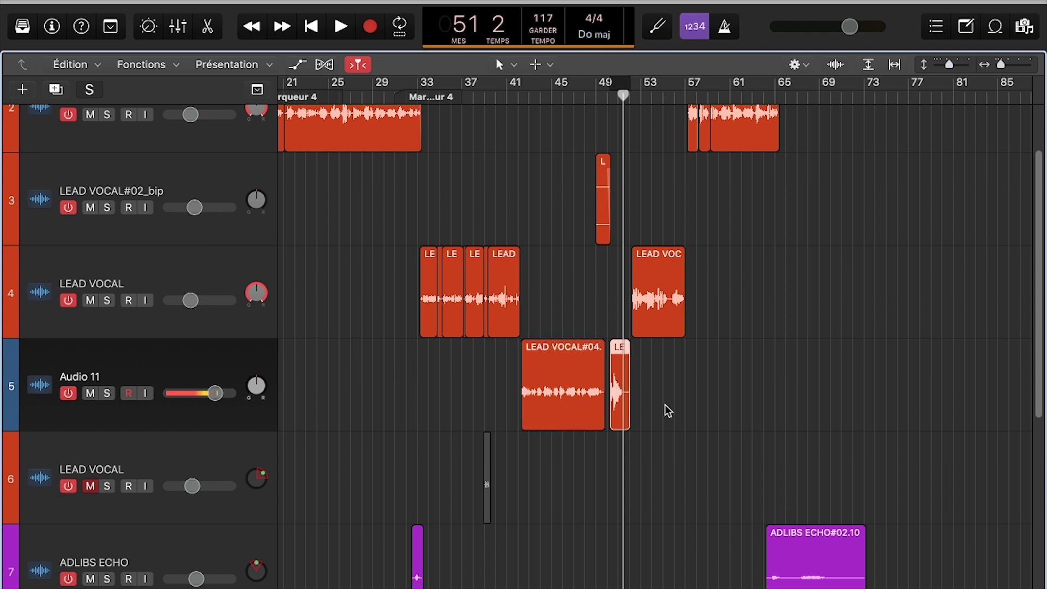
{"action": "key", "text": "super+Right"}
{"action": "key", "text": "super+Right"}
{"action": "left_click_drag", "start_coordinate": [473, 289], "coordinate": [640, 507]}
{"action": "left_click", "coordinate": [702, 500]}
- Solo Audio 11 and play its vocal regions from bar 48 to bar 51
{"action": "left_click", "coordinate": [107, 393]}
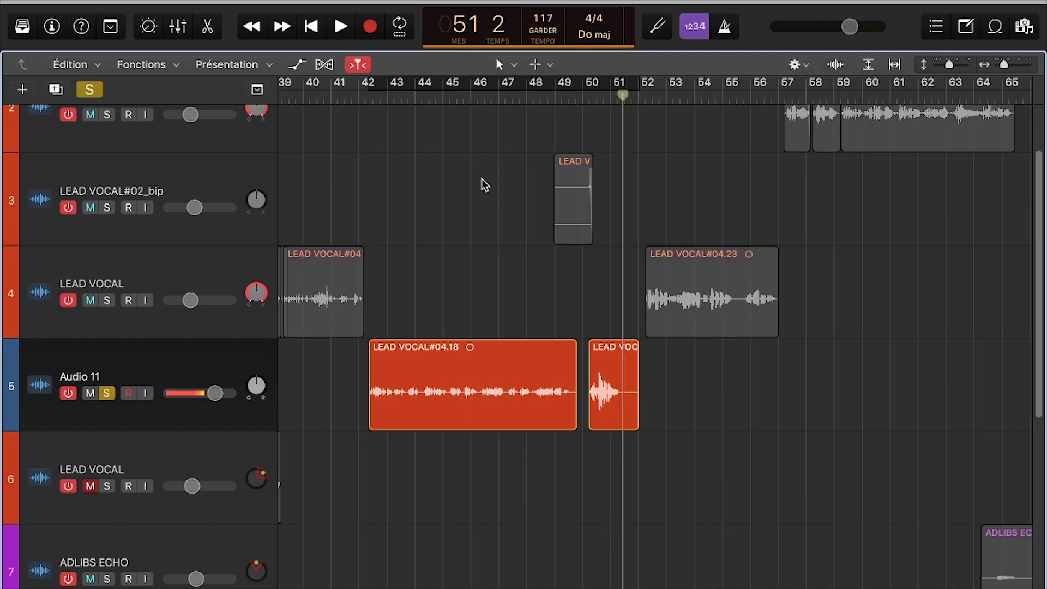
{"action": "left_click", "coordinate": [517, 95]}
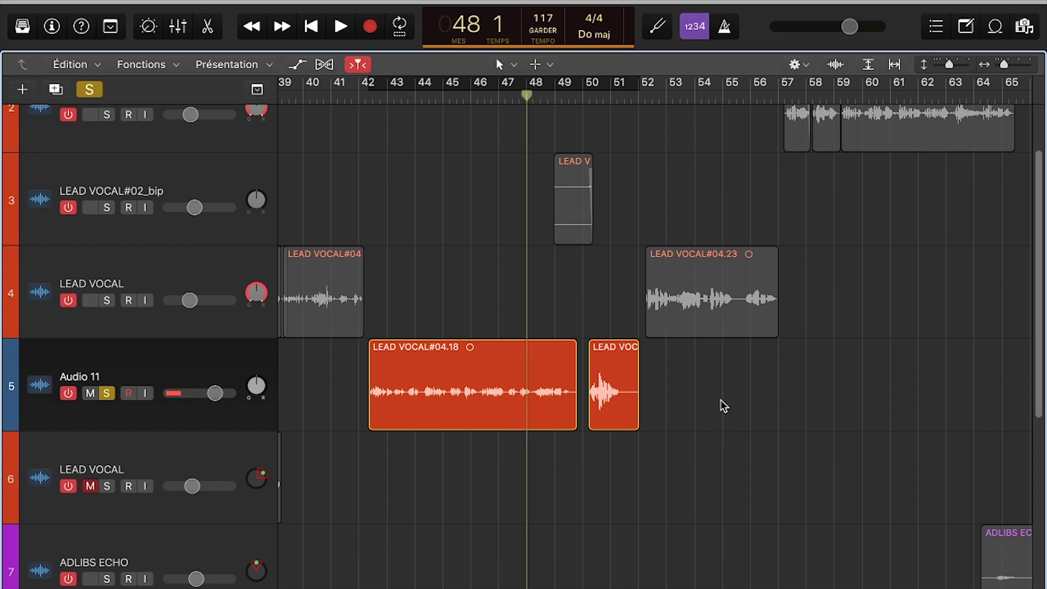
{"action": "key", "text": "space"}
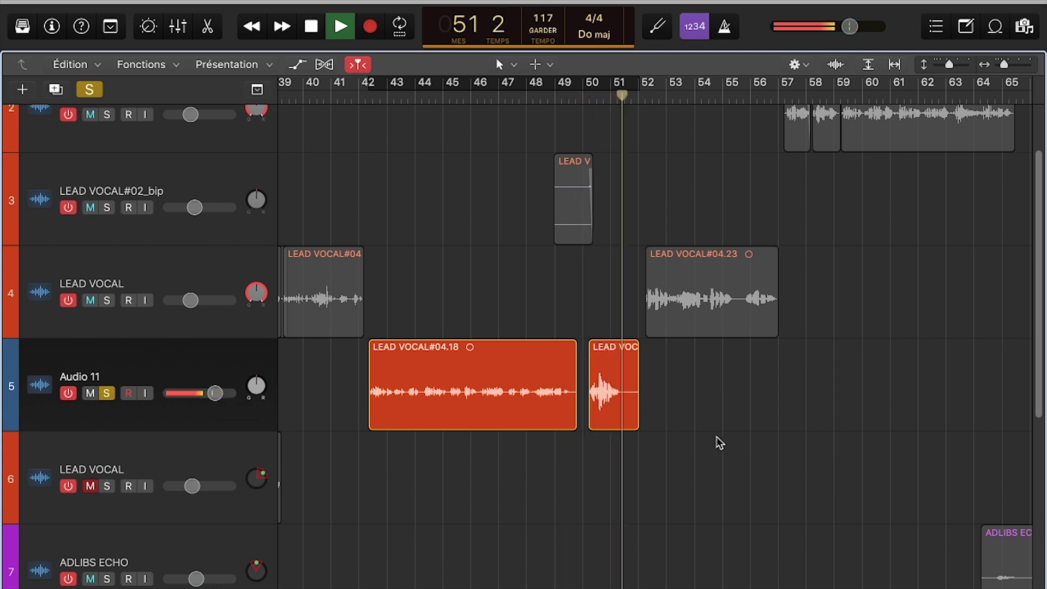
{"action": "key", "text": "space"}
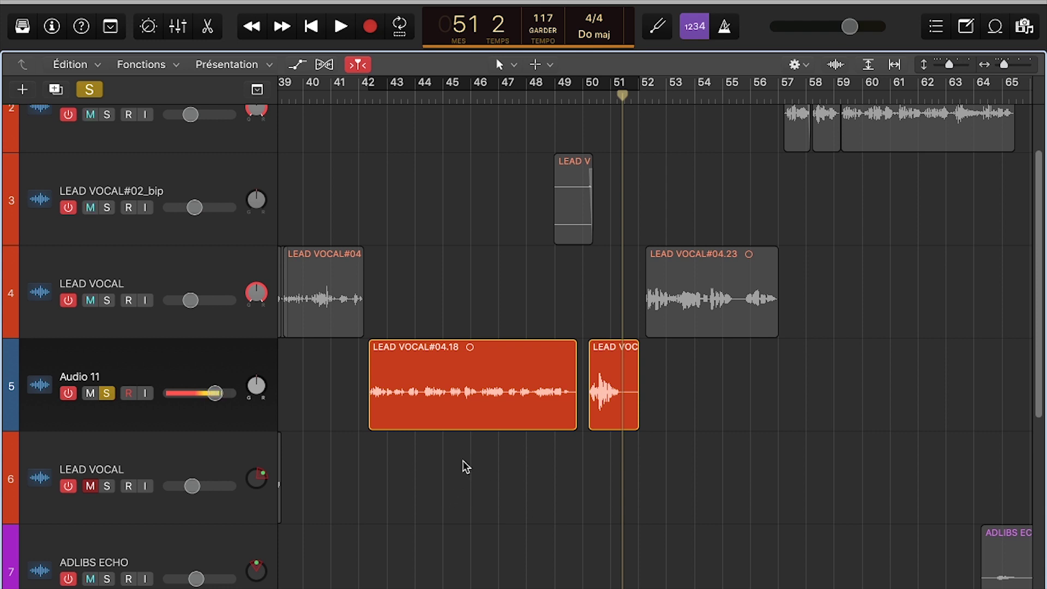
- Show the inspector to check the Audio 11 channel strip, and hide it again
{"action": "left_click", "coordinate": [57, 27]}
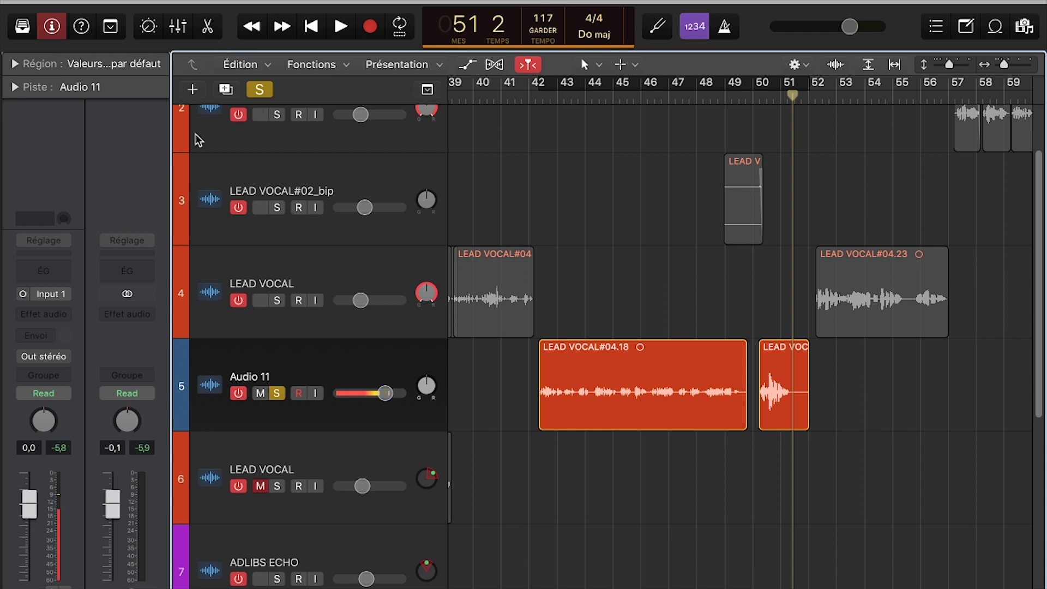
{"action": "left_click_drag", "start_coordinate": [170, 140], "coordinate": [8, 205]}
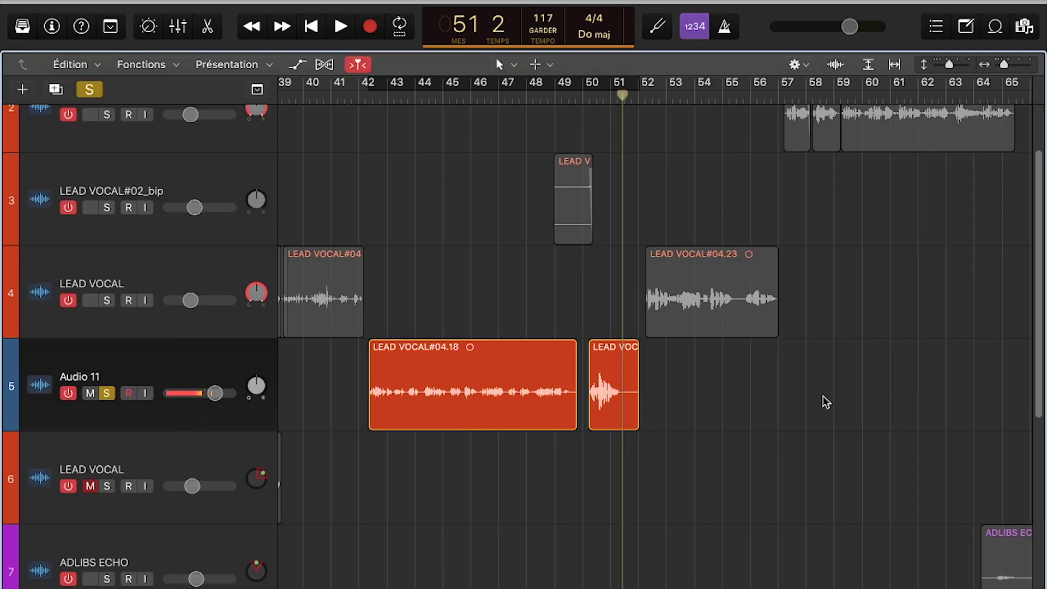
- Move the two Audio 11 vocal regions onto the LEAD VOCAL track directly above and solo that track
{"action": "left_click_drag", "start_coordinate": [849, 409], "coordinate": [435, 335]}
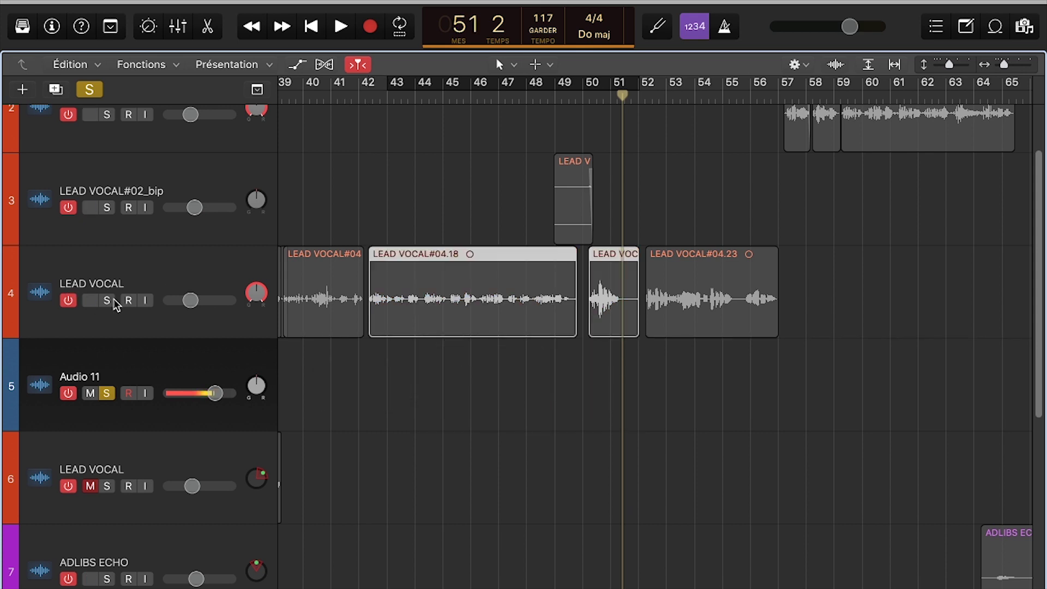
{"action": "left_click", "coordinate": [108, 300]}
- Play the soloed LEAD VOCAL track from bar 48, beat 3 to bar 51
{"action": "left_click", "coordinate": [541, 100]}
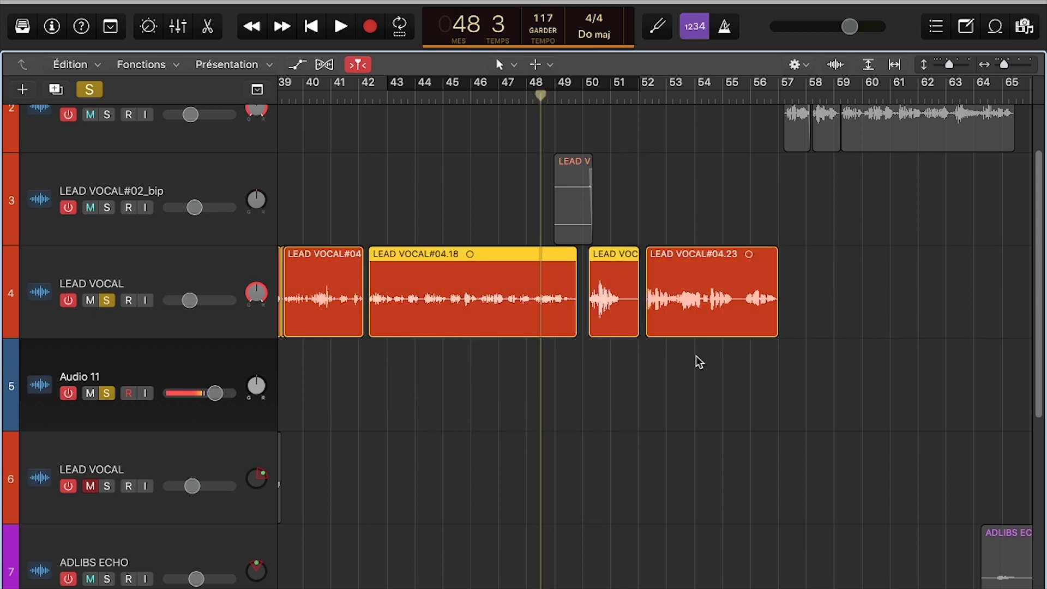
{"action": "key", "text": "space"}
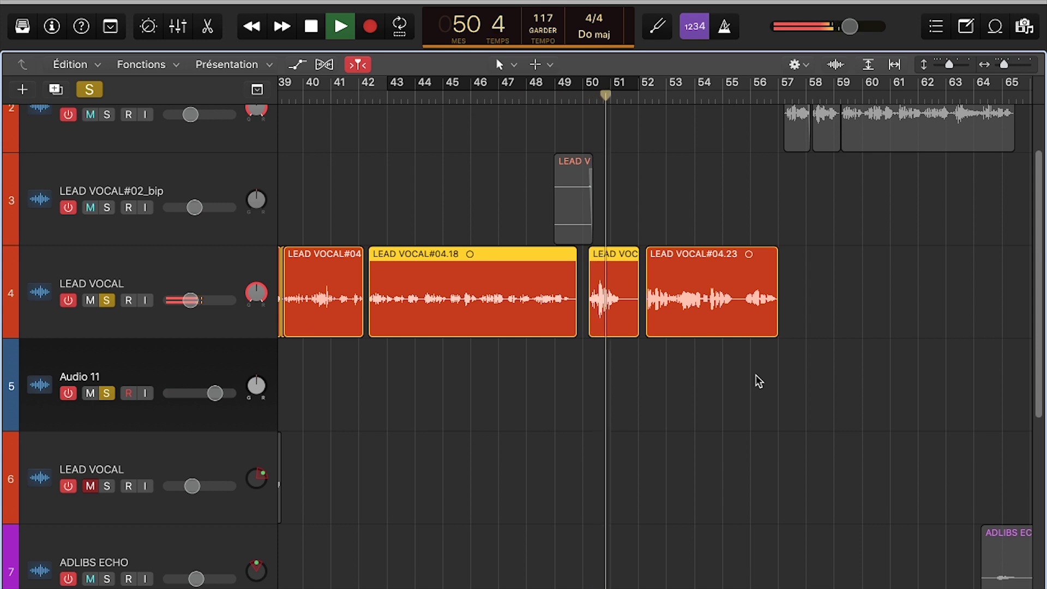
{"action": "key", "text": "space"}
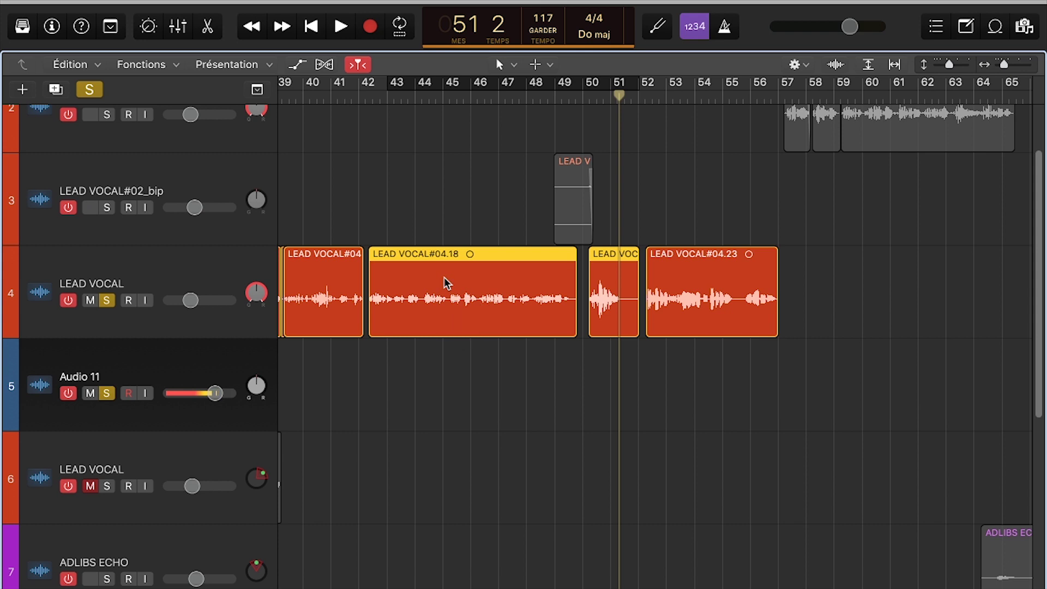
- Clear the region selection on the LEAD VOCAL track and select the Audio 11 track
{"action": "left_click", "coordinate": [602, 359]}
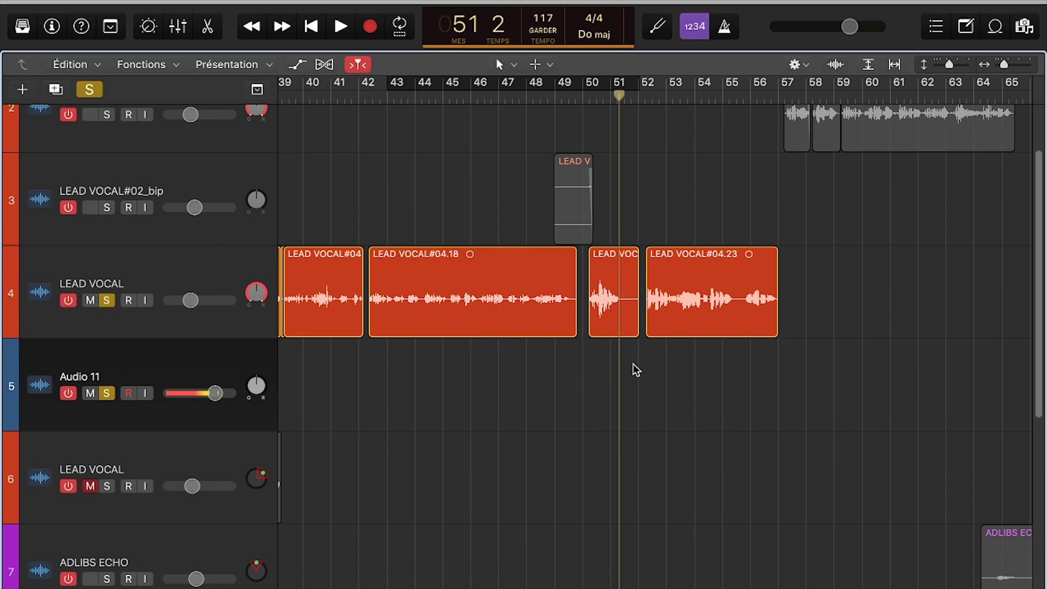
{"action": "left_click", "coordinate": [492, 305]}
{"action": "mouse_move", "coordinate": [210, 264]}
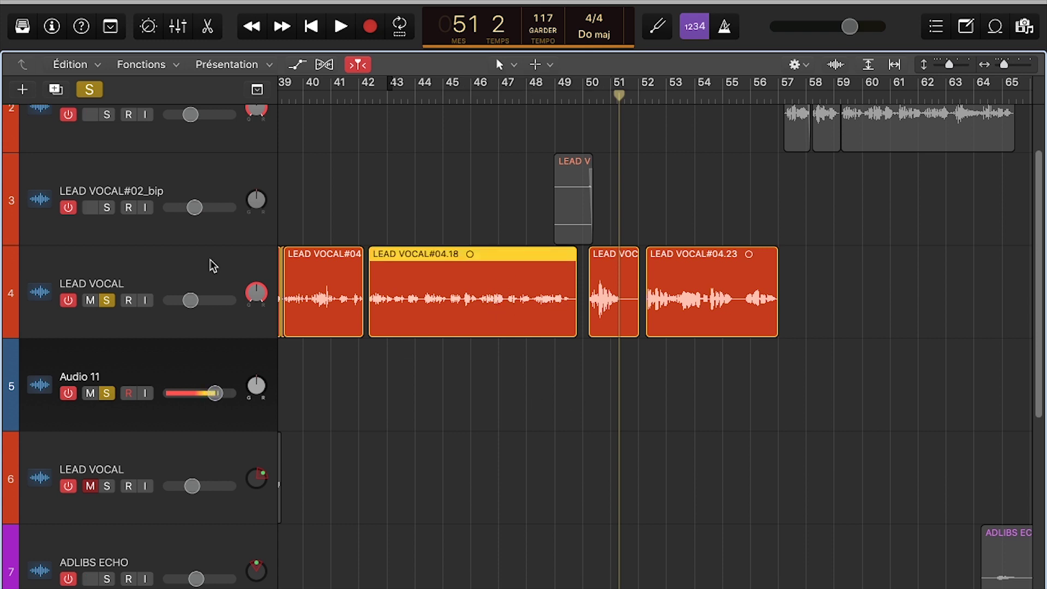
{"action": "left_click", "coordinate": [192, 271]}
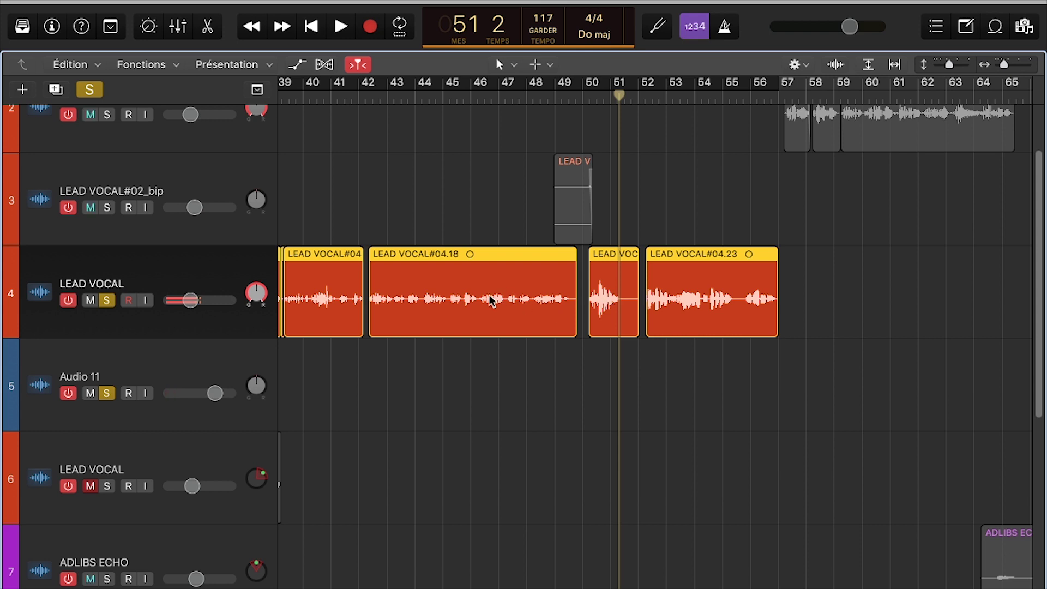
{"action": "left_click", "coordinate": [538, 369]}
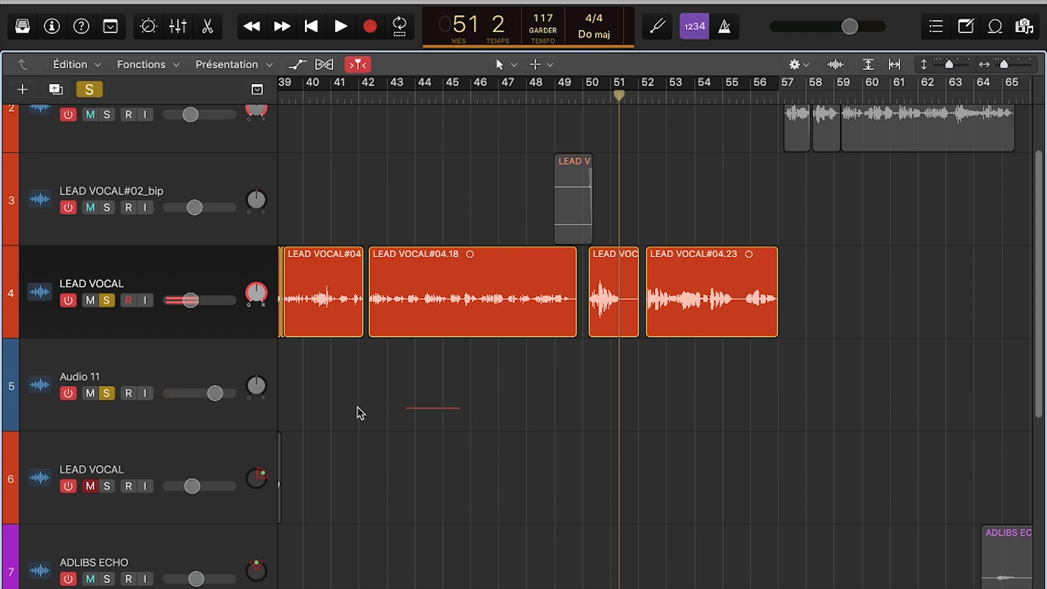
{"action": "left_click", "coordinate": [198, 366]}
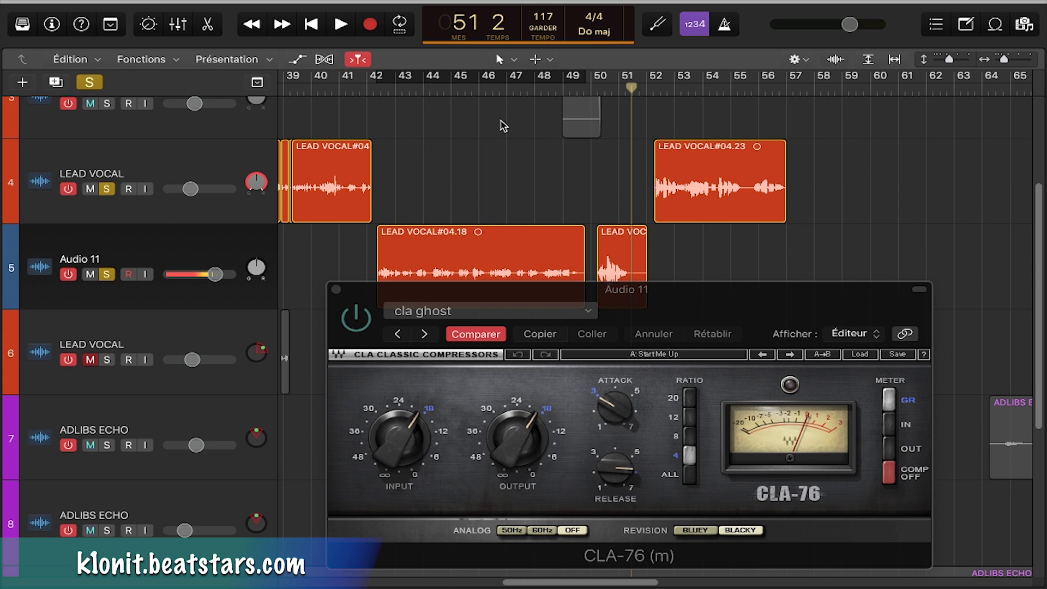
- Play Audio 11 from bar 48 with the CLA-76 compressor bypassed and again with it enabled, to compare the sound
{"action": "double_click", "coordinate": [540, 92]}
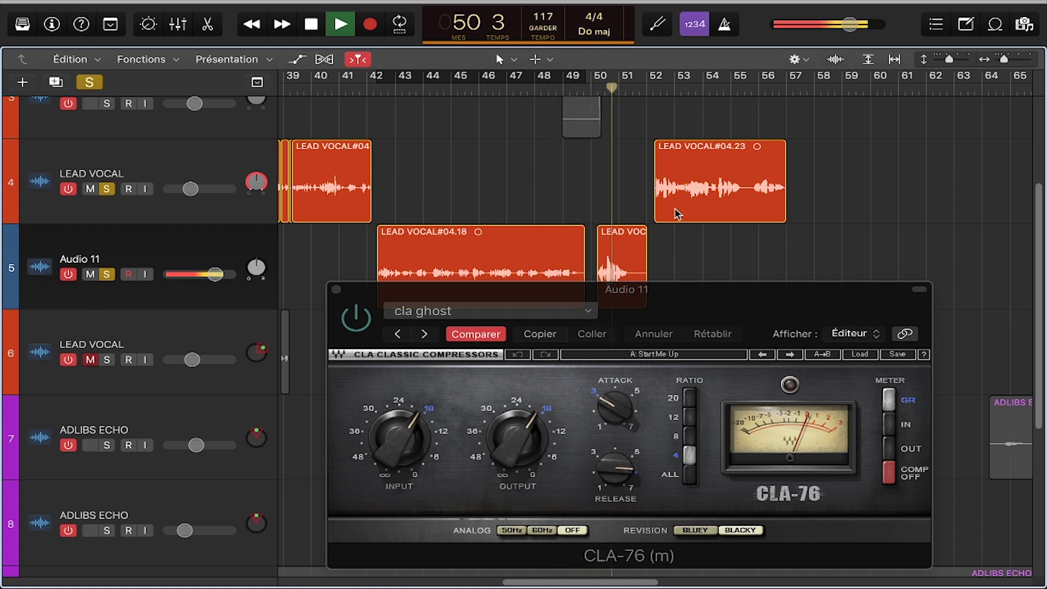
{"action": "key", "text": "space"}
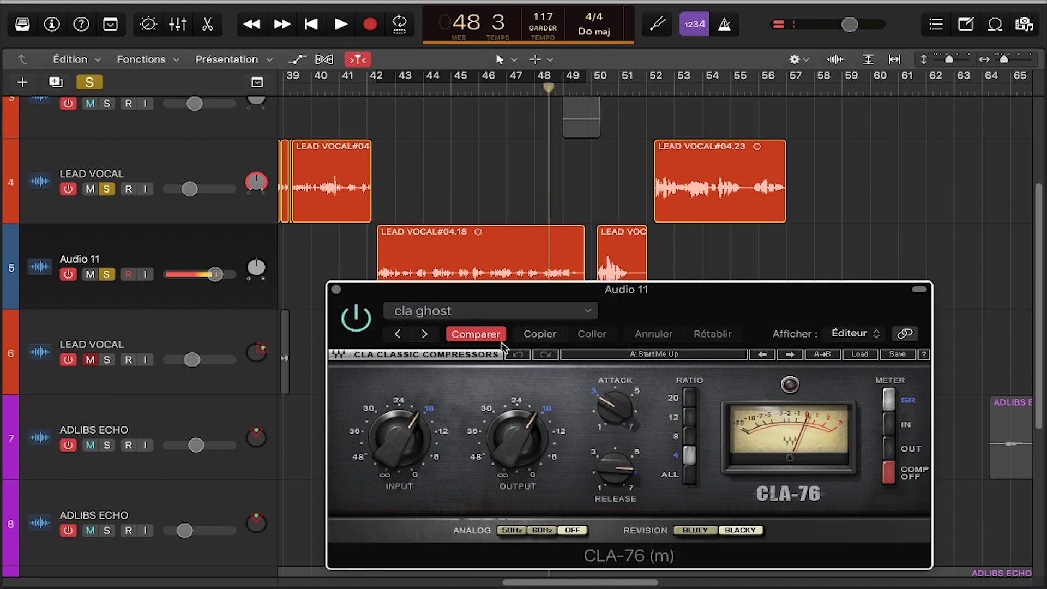
{"action": "key", "text": "space"}
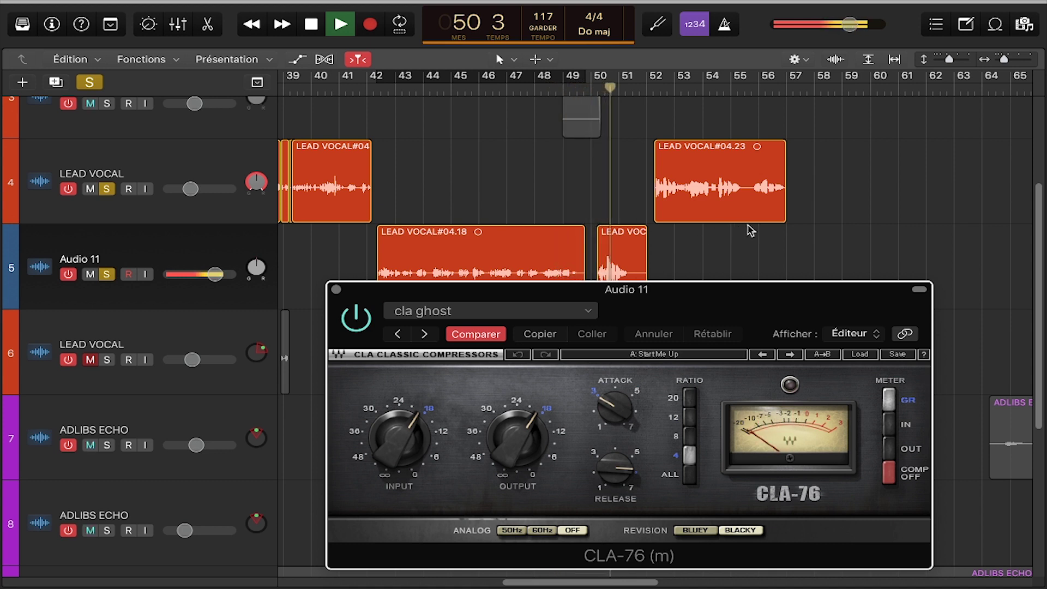
{"action": "key", "text": "space"}
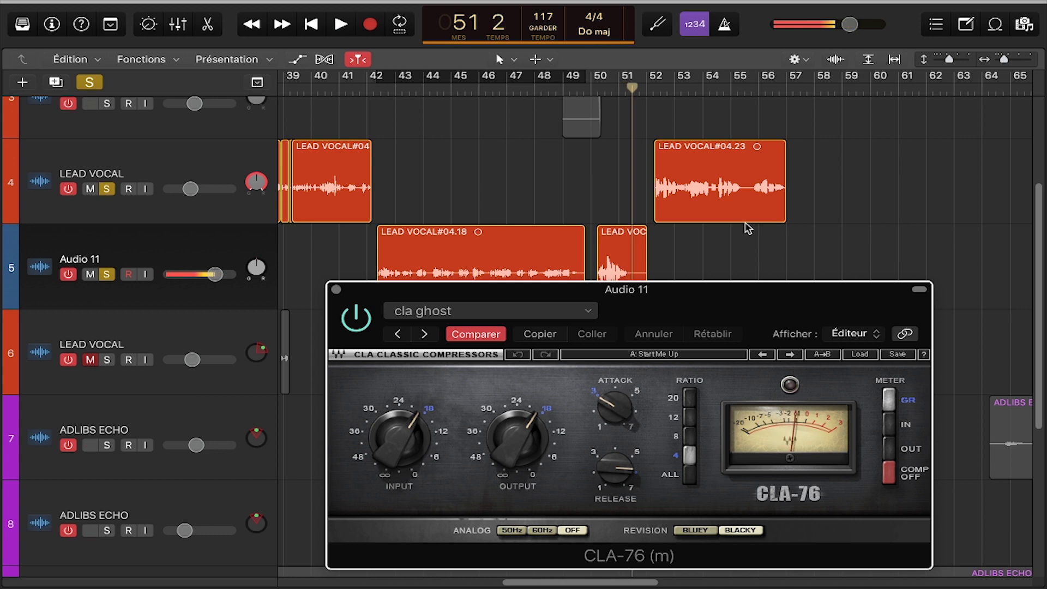
- Show Audio 11's channel strip in the inspector and hide the inspector again
{"action": "key", "text": "i"}
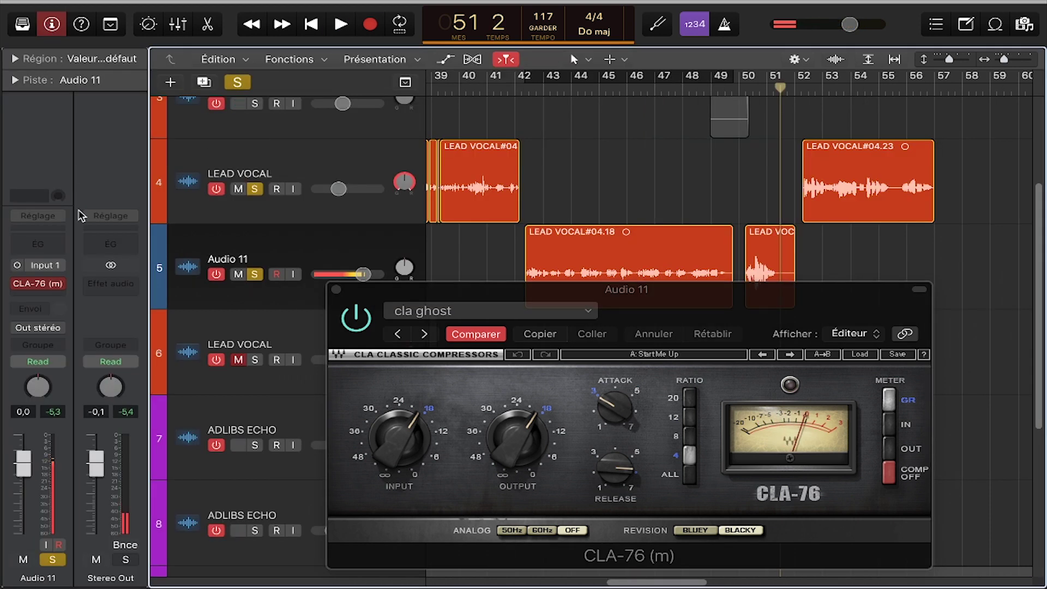
{"action": "left_click", "coordinate": [52, 26]}
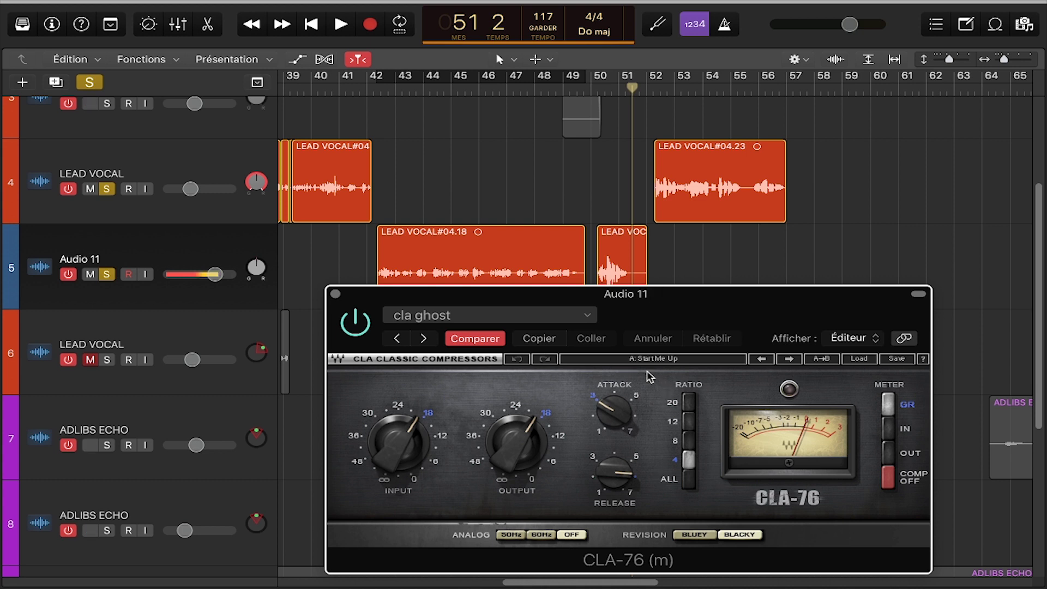
- Turn the CLA-76 release up to 7 and partway back to demonstrate its range
{"action": "left_click", "coordinate": [623, 481]}
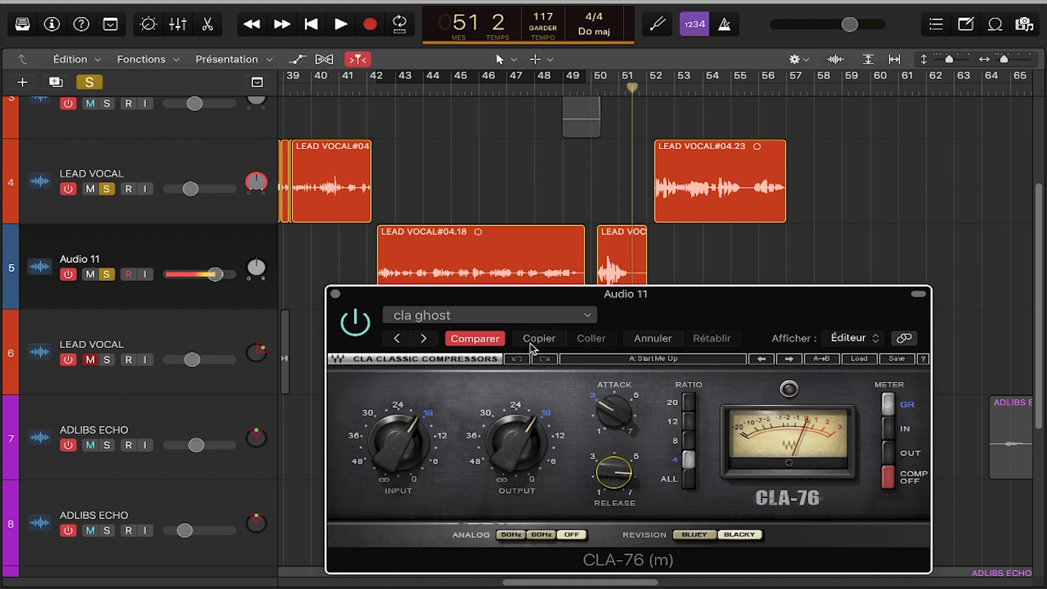
{"action": "left_click_drag", "start_coordinate": [614, 473], "coordinate": [614, 482]}
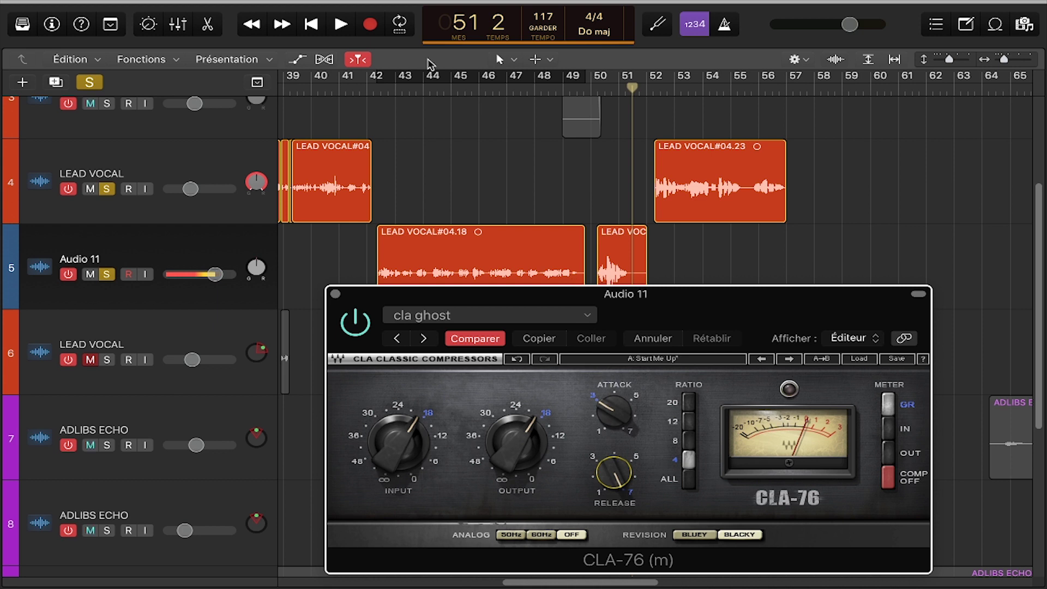
{"action": "left_click_drag", "start_coordinate": [621, 474], "coordinate": [621, 461]}
- Play Audio 11 from bar 46 while trying different CLA-76 release settings, ending with the release at 7
{"action": "left_click", "coordinate": [480, 95]}
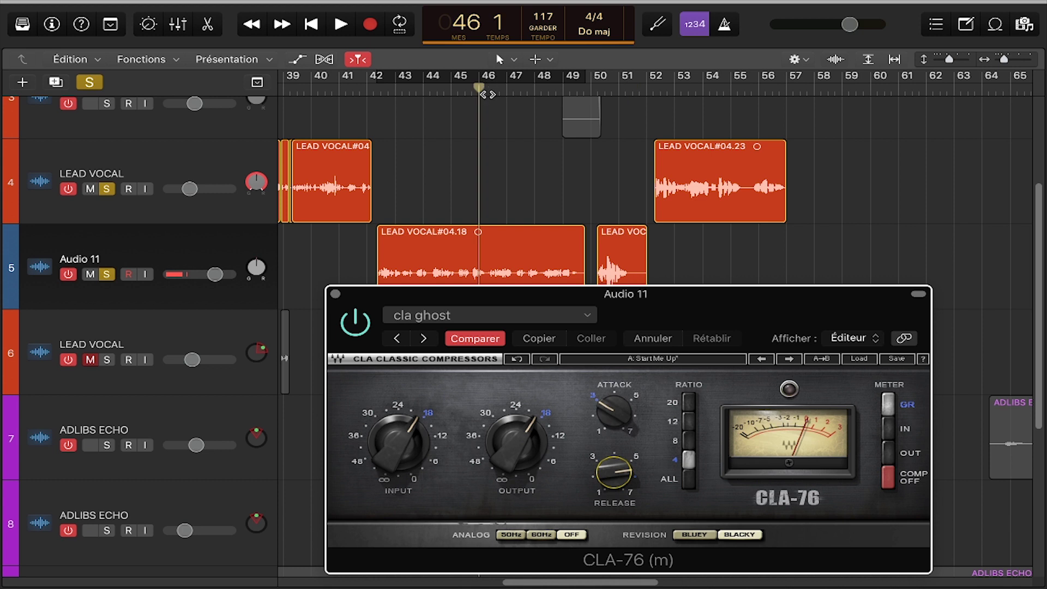
{"action": "key", "text": "space"}
{"action": "left_click_drag", "start_coordinate": [600, 479], "coordinate": [602, 482]}
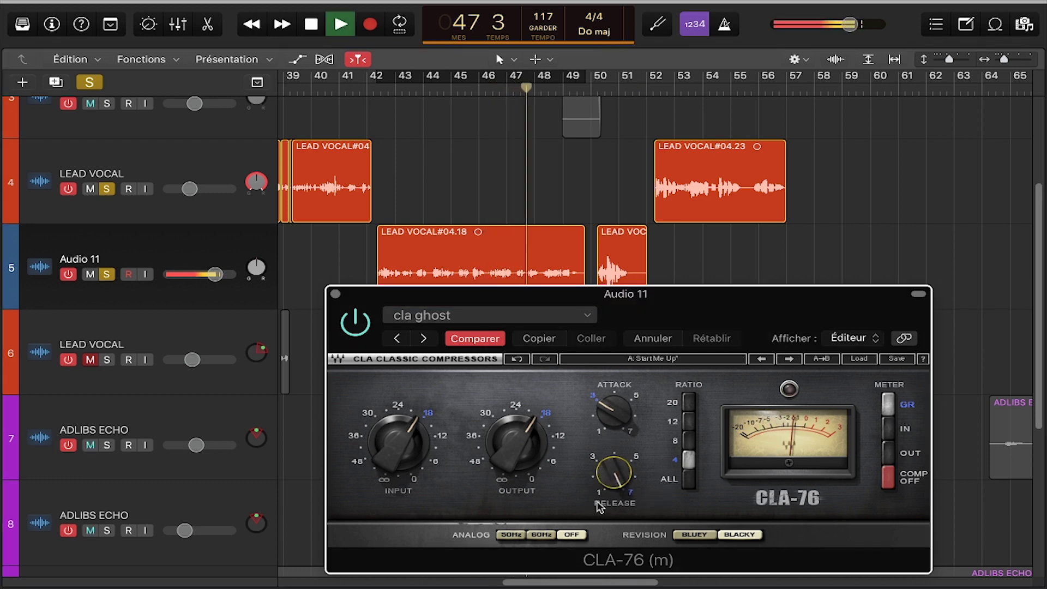
{"action": "mouse_move", "coordinate": [605, 481]}
{"action": "left_mouse_down"}
{"action": "mouse_move", "coordinate": [606, 505]}
{"action": "mouse_move", "coordinate": [605, 481]}
{"action": "left_mouse_up"}
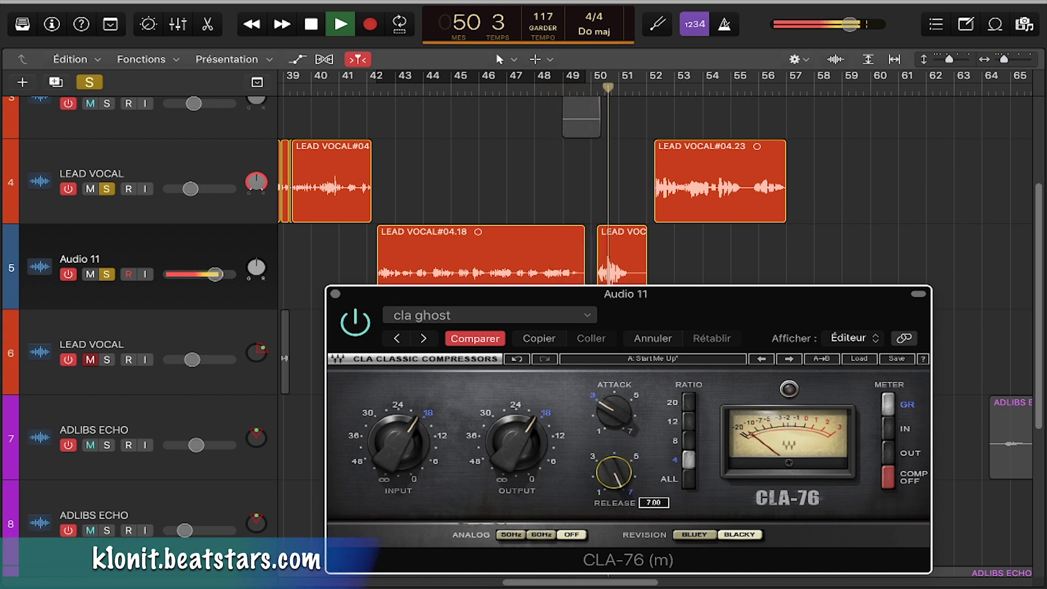
{"action": "left_click_drag", "start_coordinate": [606, 481], "coordinate": [605, 497]}
{"action": "key", "text": "space"}
{"action": "left_click", "coordinate": [612, 484]}
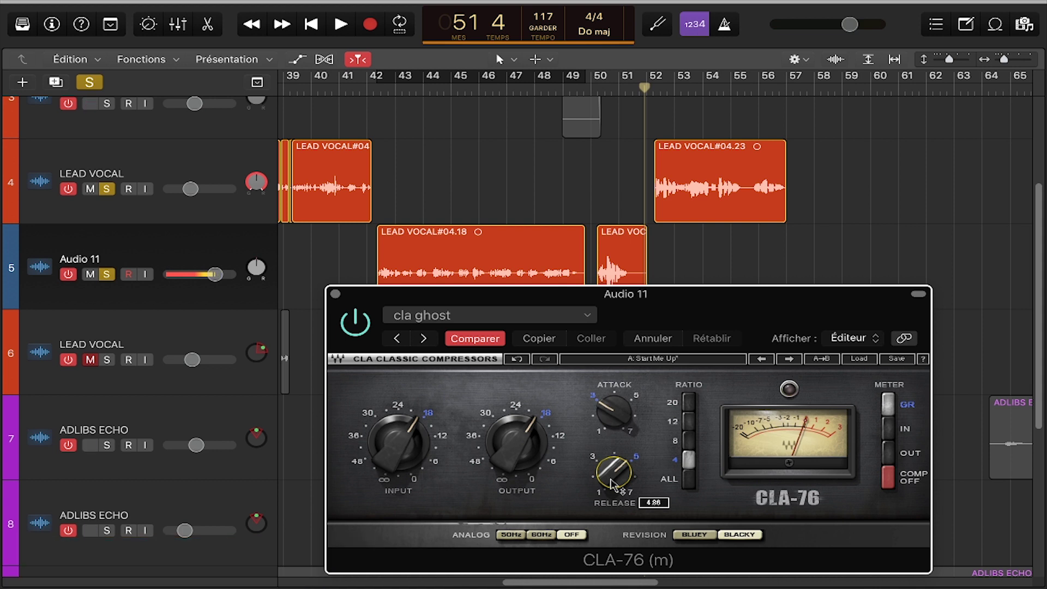
{"action": "left_click_drag", "start_coordinate": [612, 483], "coordinate": [612, 455]}
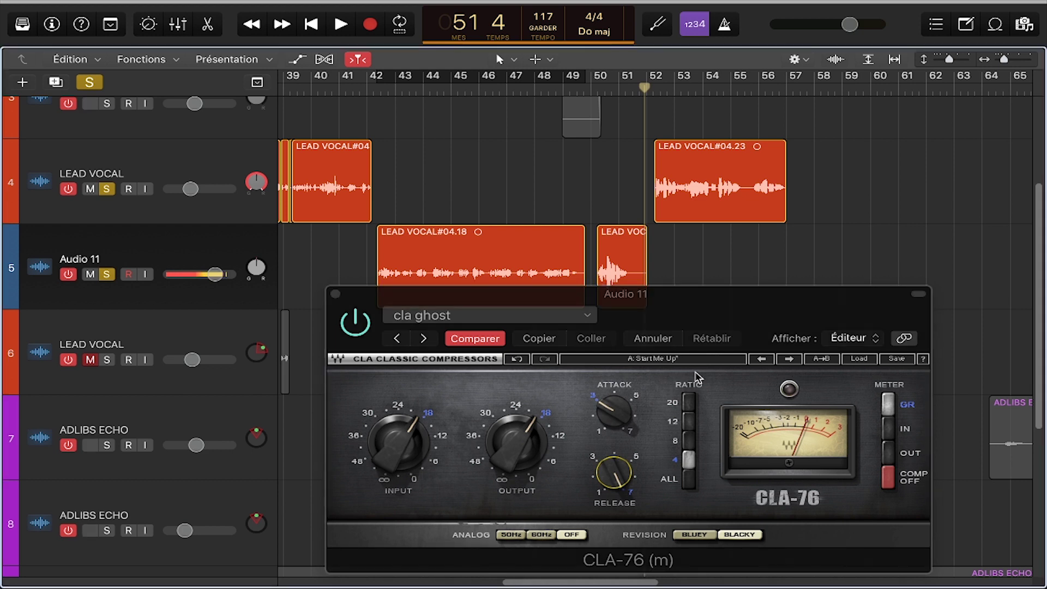
- Play Audio 11 from bar 46 and raise the CLA-76 attack to 7 during playback
{"action": "mouse_move", "coordinate": [615, 416]}
{"action": "left_click", "coordinate": [480, 88]}
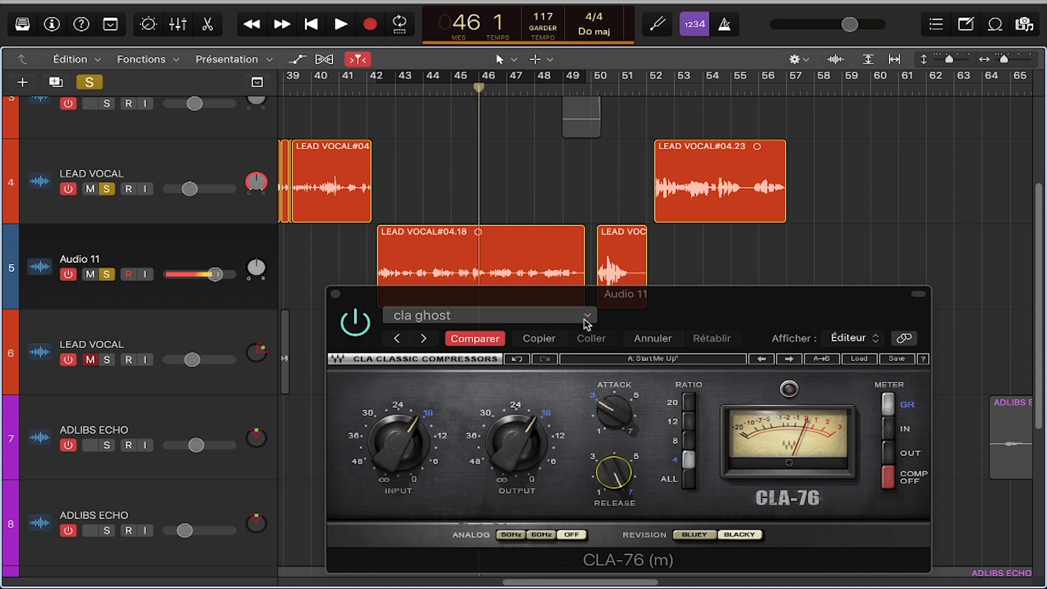
{"action": "key", "text": "space"}
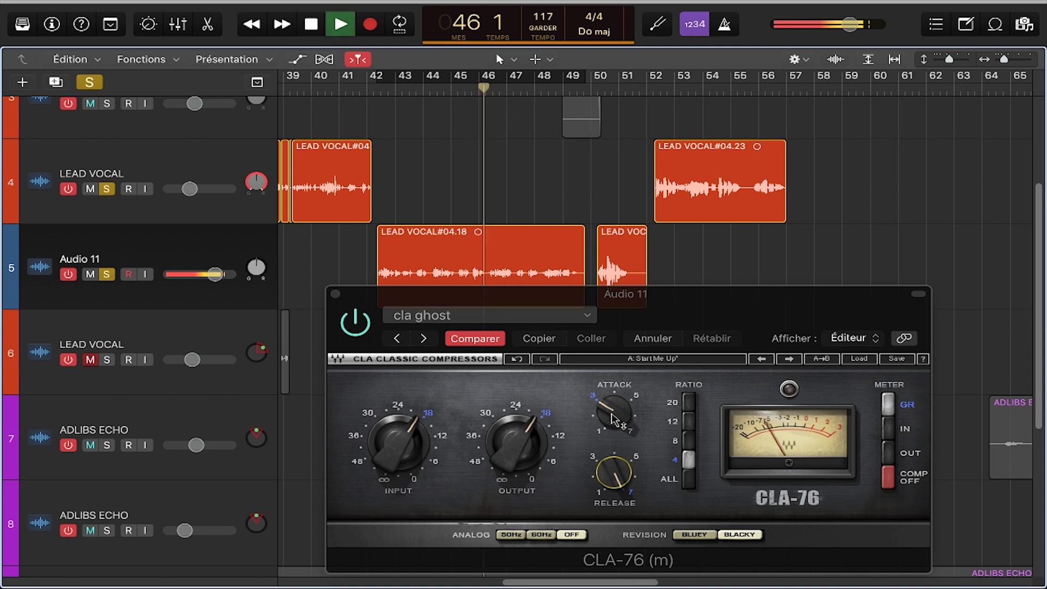
{"action": "left_click_drag", "start_coordinate": [614, 411], "coordinate": [643, 250]}
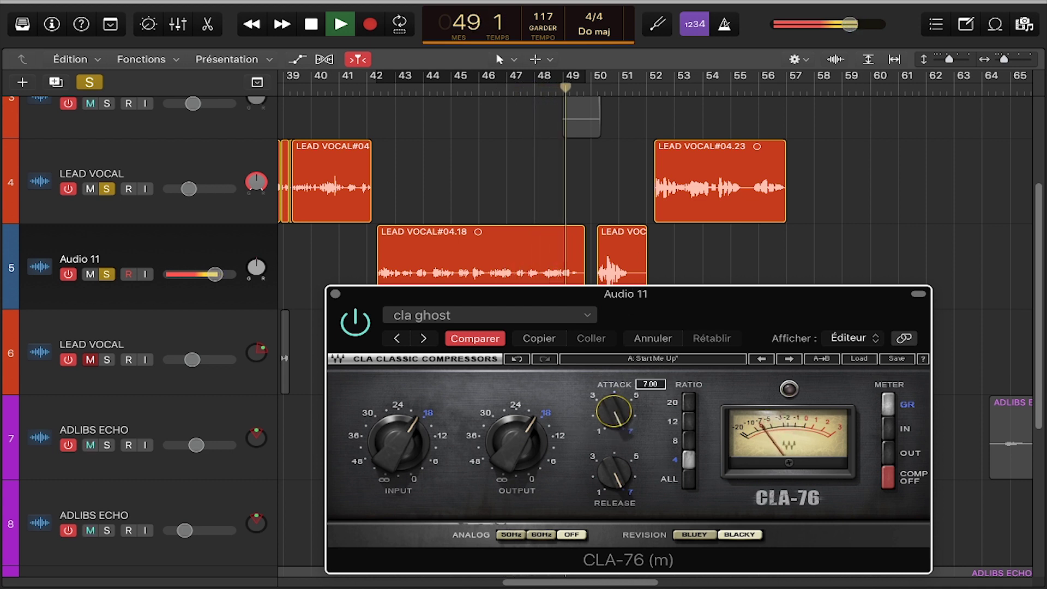
{"action": "key", "text": "space"}
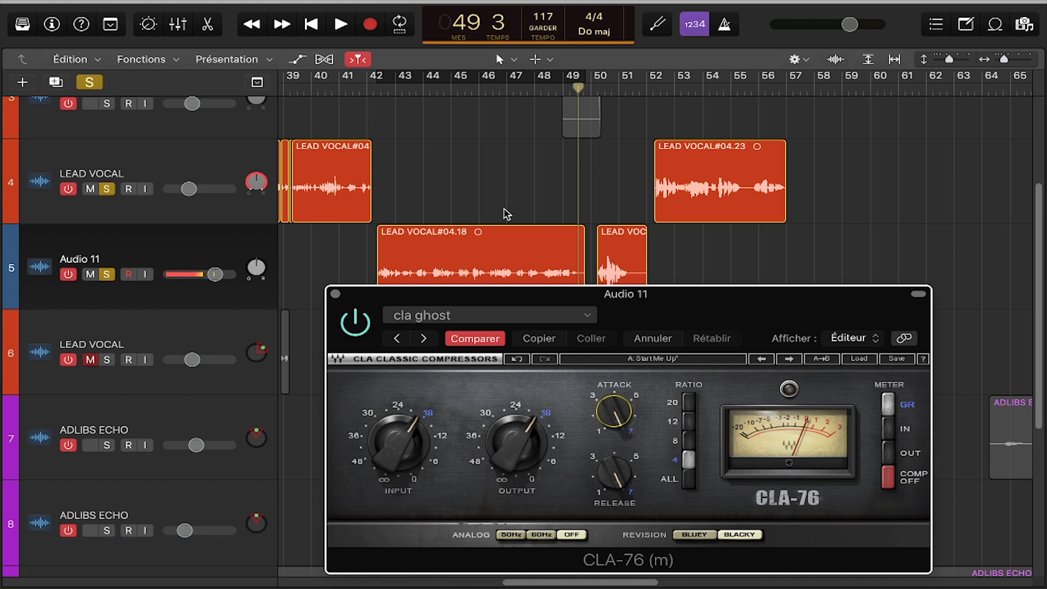
- Play the start of the phrase at bar 46 on Audio 11 with attack and release both at 7
{"action": "left_click", "coordinate": [481, 91]}
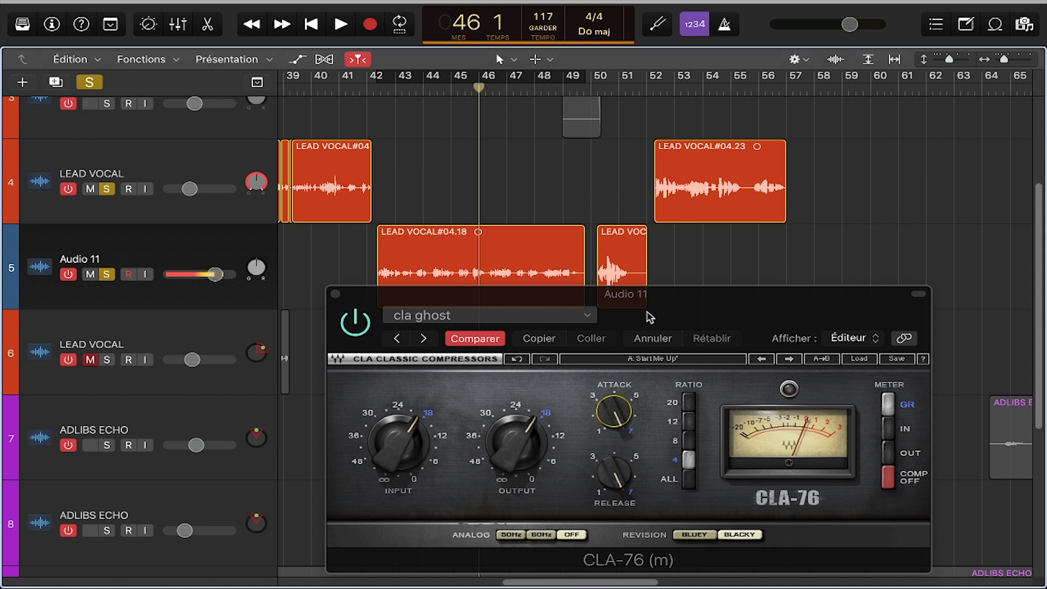
{"action": "key", "text": "space"}
{"action": "key", "text": "space"}
{"action": "key", "text": "space"}
{"action": "key", "text": "space"}
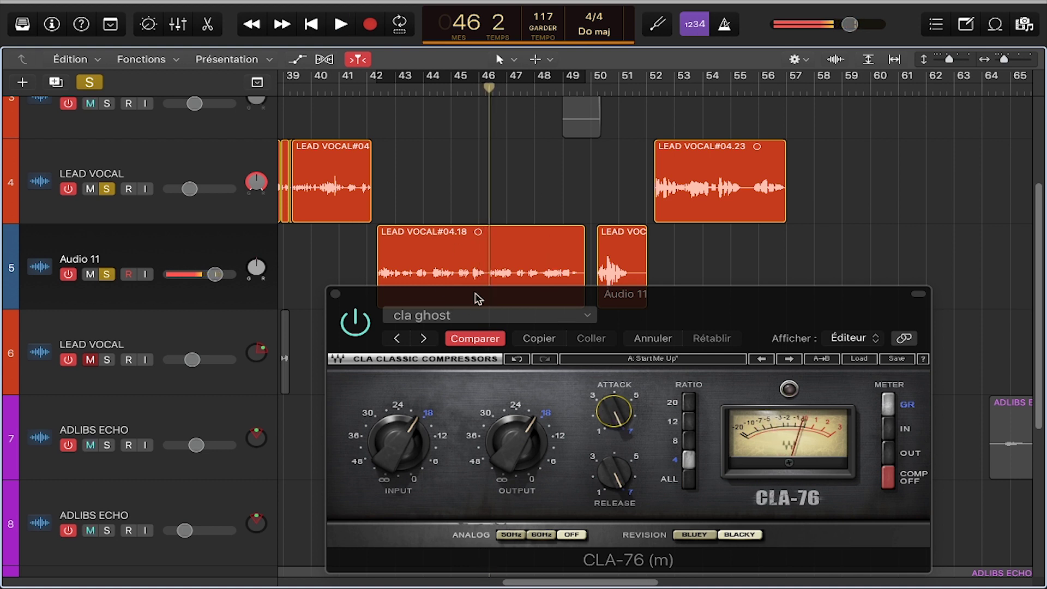
- Set the CLA-76 release to 5.49 and attack to 3.13, and play Audio 11 briefly from bar 46
{"action": "left_click_drag", "start_coordinate": [606, 470], "coordinate": [605, 487]}
{"action": "left_click_drag", "start_coordinate": [614, 473], "coordinate": [613, 480]}
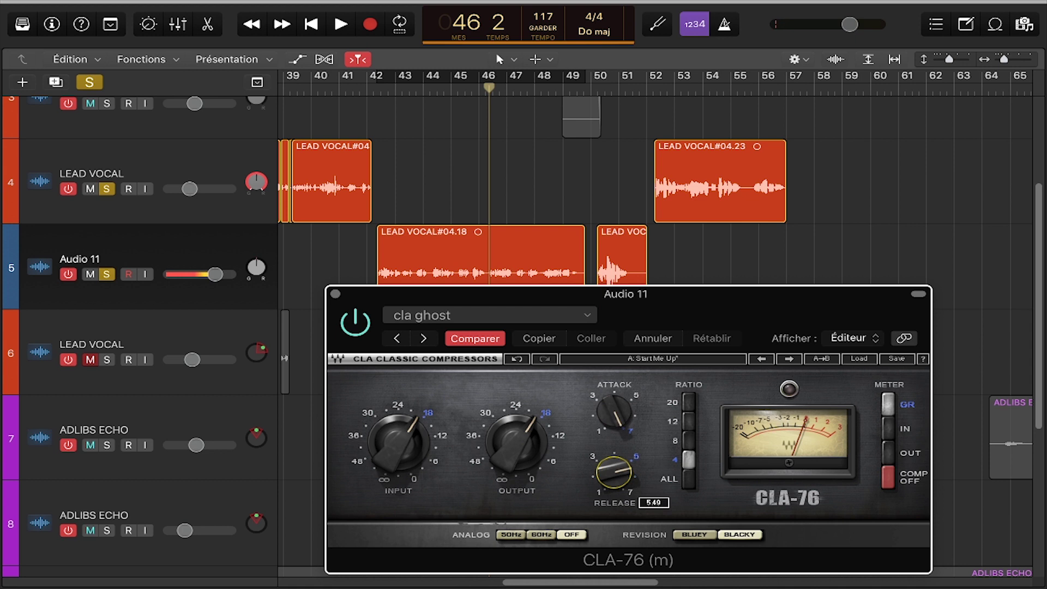
{"action": "left_click_drag", "start_coordinate": [614, 411], "coordinate": [614, 440]}
{"action": "left_click", "coordinate": [478, 88]}
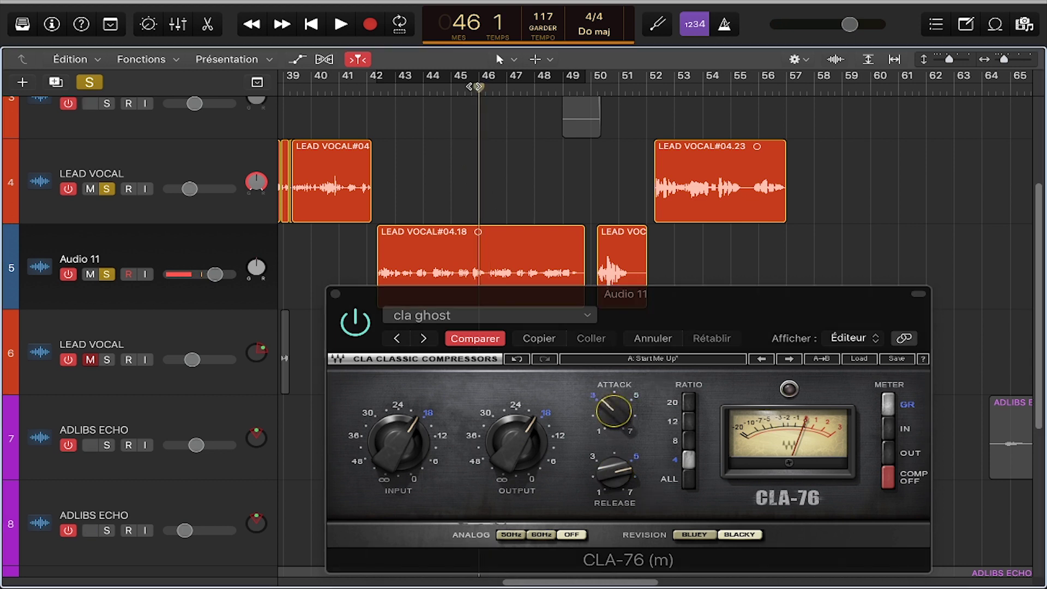
{"action": "key", "text": "space"}
{"action": "key", "text": "space"}
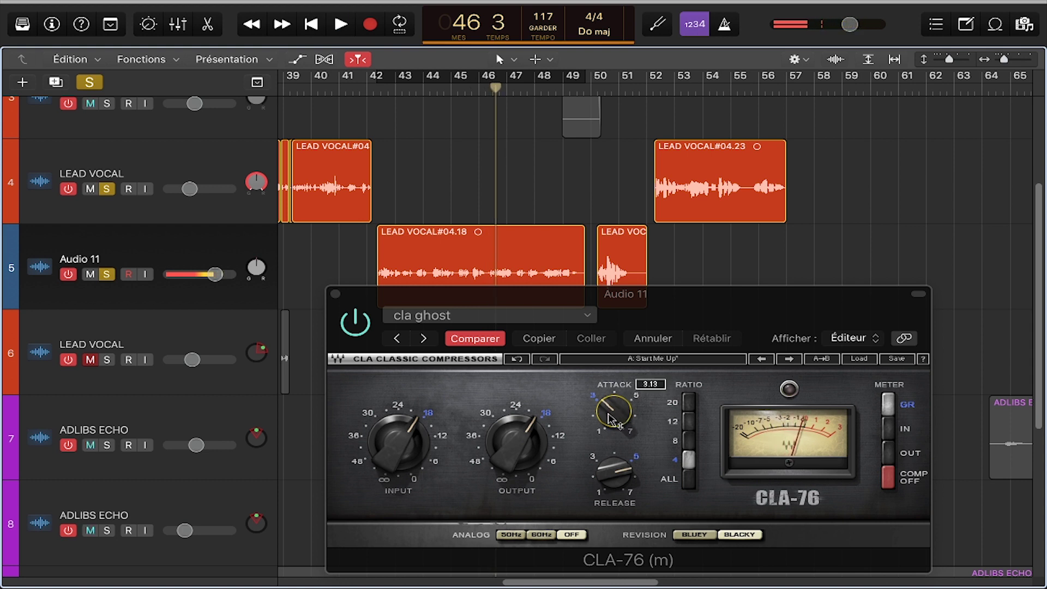
- Audition Audio 11 from bar 46 with the CLA-76 attack and release at 7, and undo both knob changes
{"action": "left_click_drag", "start_coordinate": [611, 421], "coordinate": [610, 404]}
{"action": "left_click_drag", "start_coordinate": [614, 472], "coordinate": [614, 456]}
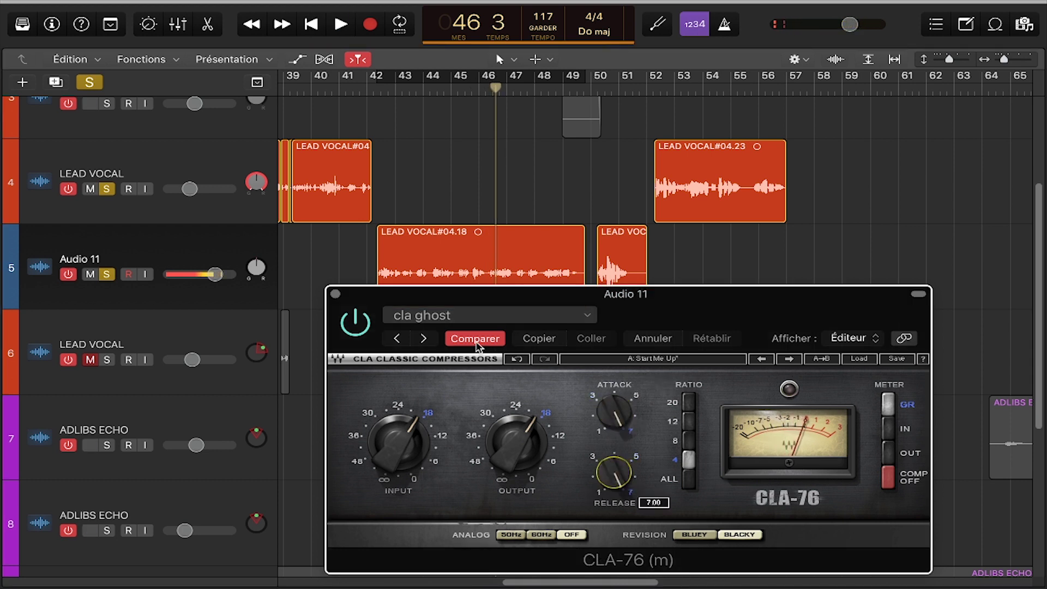
{"action": "left_click", "coordinate": [478, 87]}
{"action": "key", "text": "space"}
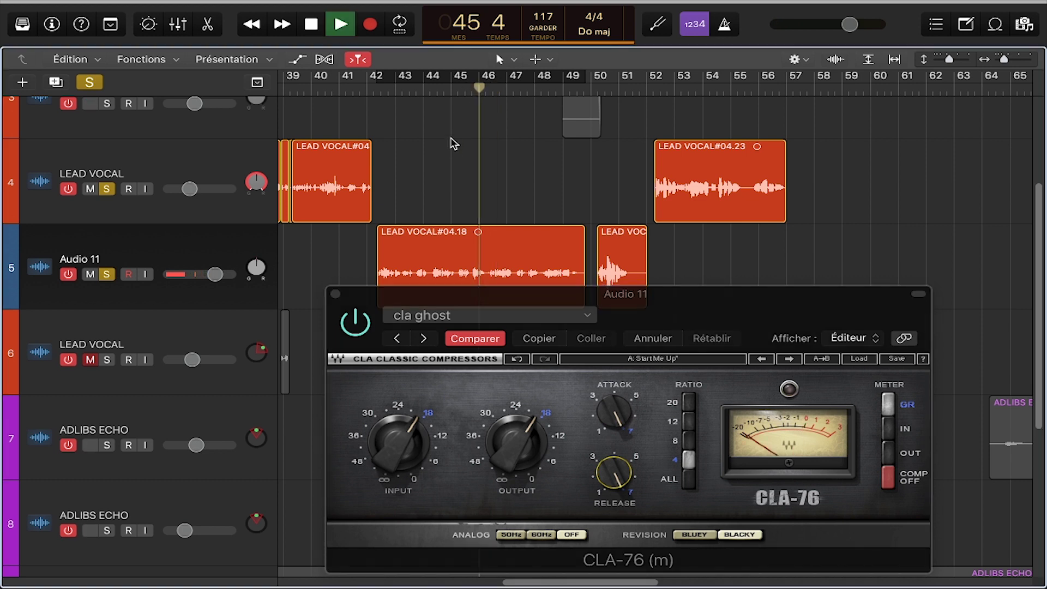
{"action": "key", "text": "space"}
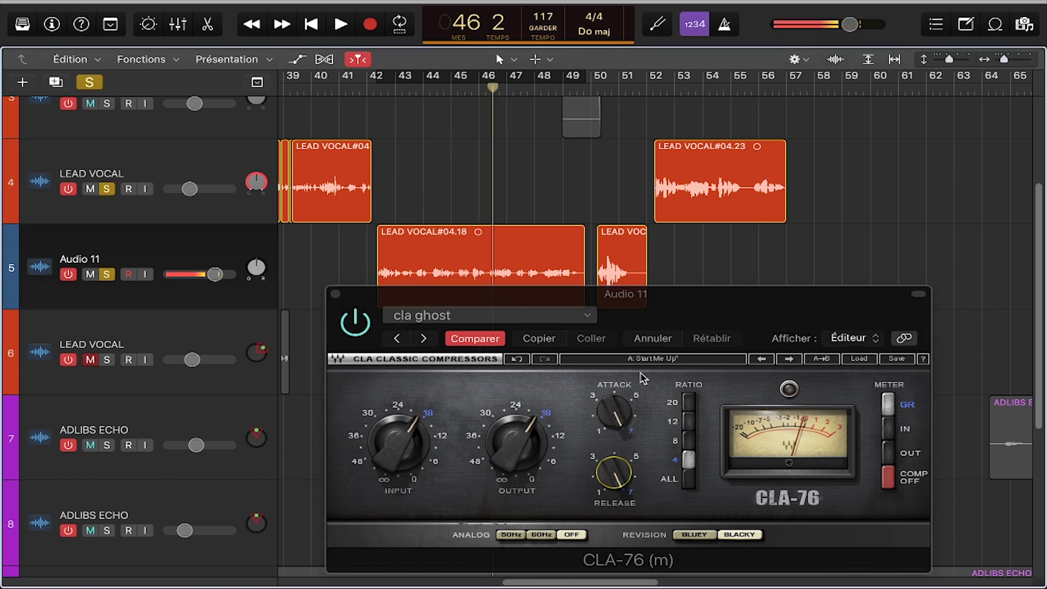
{"action": "left_click", "coordinate": [648, 340]}
{"action": "left_click", "coordinate": [648, 341]}
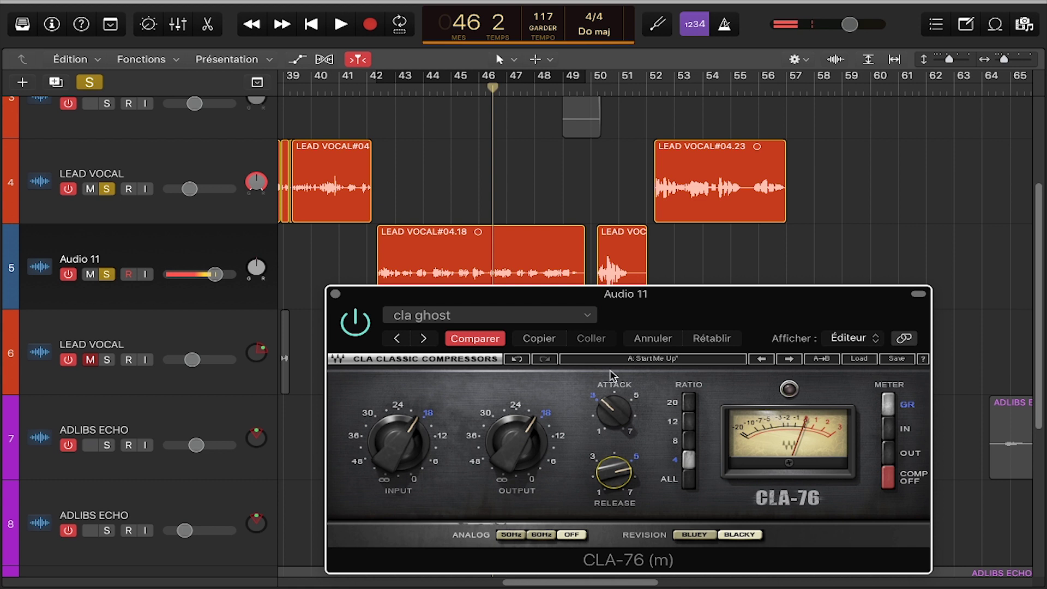
- Play Audio 11 briefly from bar 46 to hear the restored attack and release settings
{"action": "left_click", "coordinate": [480, 90]}
{"action": "key", "text": "space"}
{"action": "key", "text": "space"}
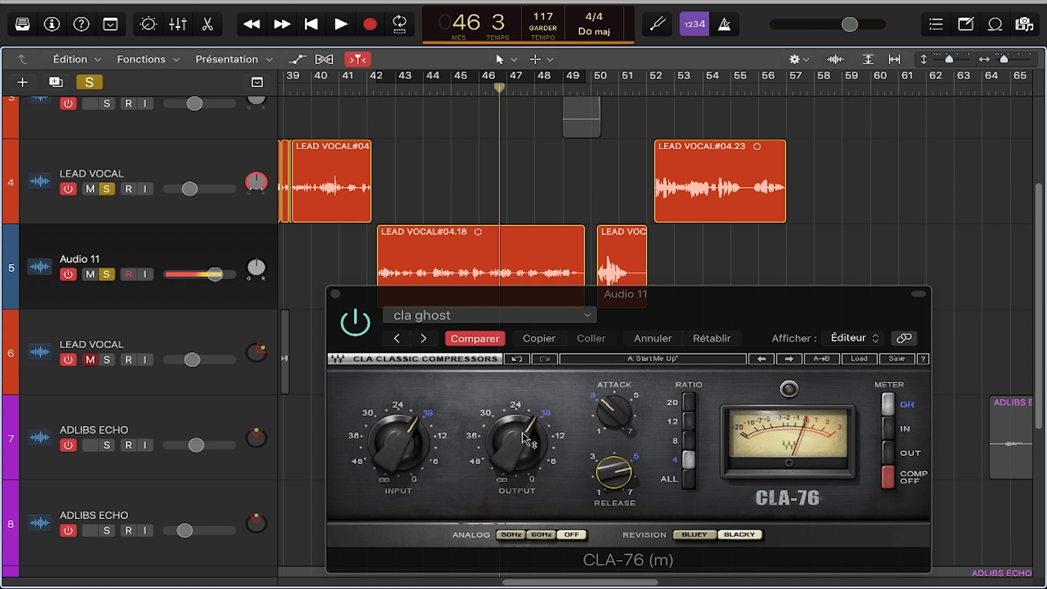
- Play Audio 11 from bar 45 while turning the CLA-76 input to 0.0 and back to about 18
{"action": "mouse_move", "coordinate": [416, 449]}
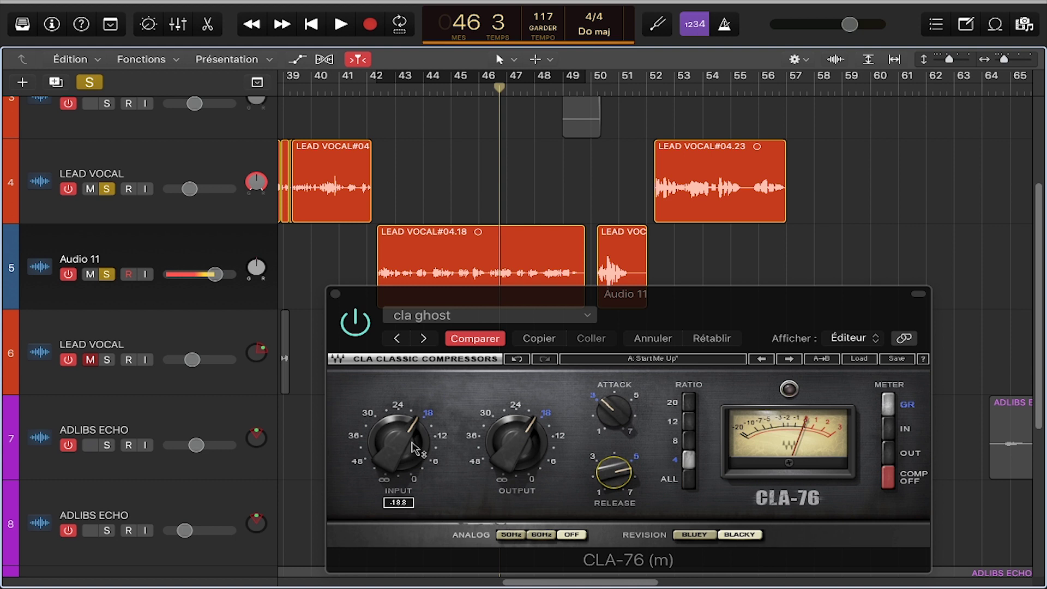
{"action": "left_click", "coordinate": [451, 91]}
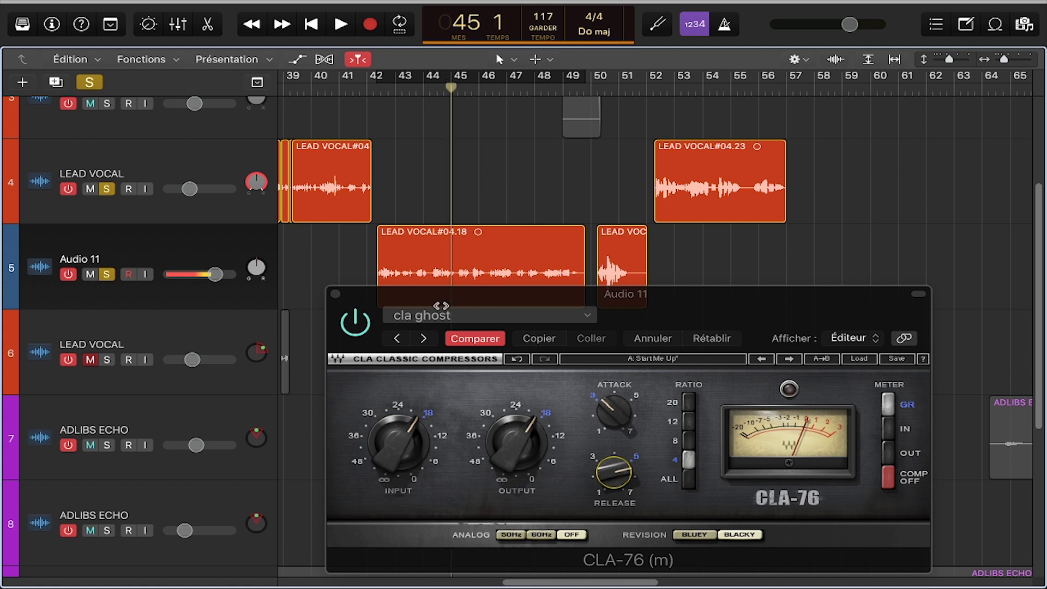
{"action": "key", "text": "space"}
{"action": "left_click", "coordinate": [398, 445]}
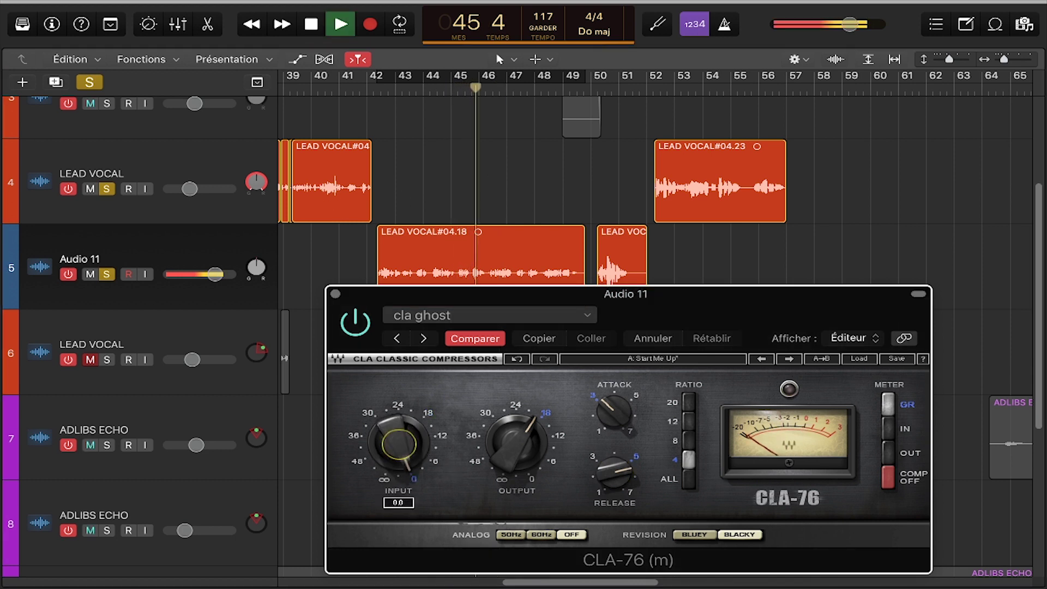
{"action": "left_click_drag", "start_coordinate": [398, 444], "coordinate": [399, 416]}
{"action": "key", "text": "space"}
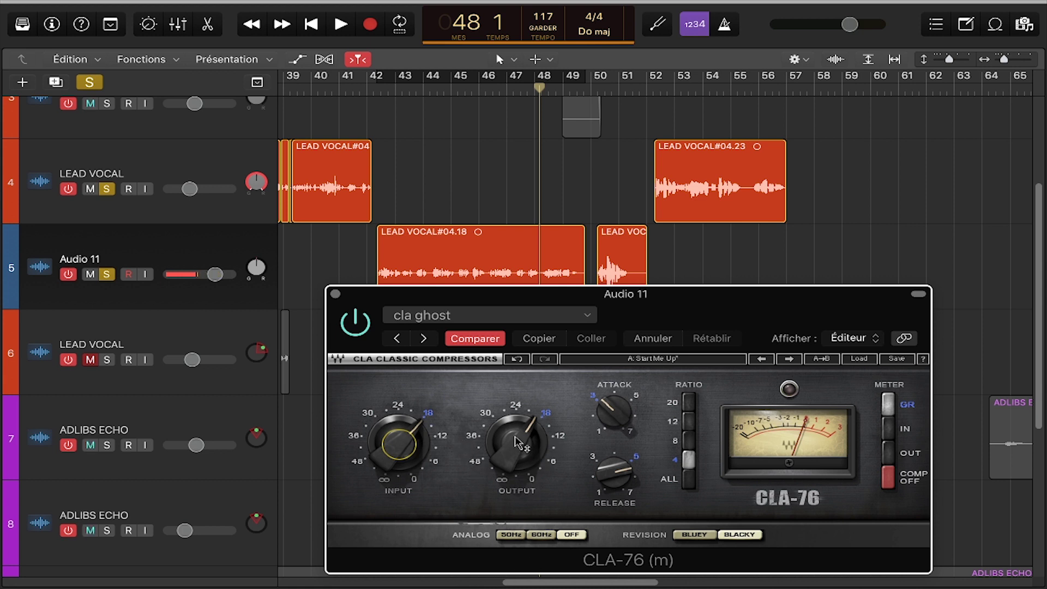
- Play Audio 11 from bar 46 with the CLA-76 output raised to about 6, and undo the output change
{"action": "left_click", "coordinate": [475, 88]}
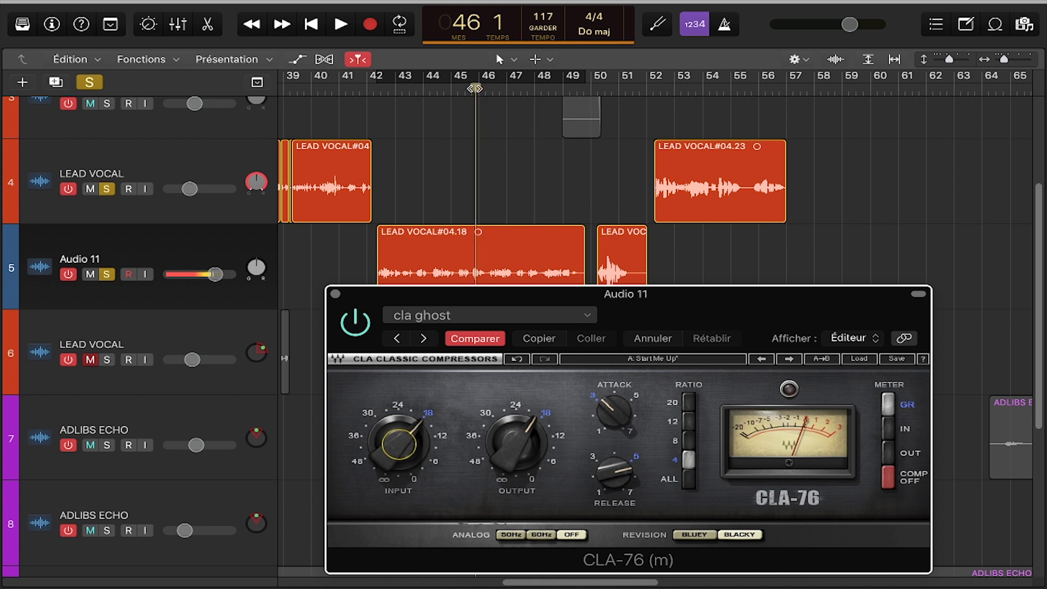
{"action": "scroll", "coordinate": [527, 458], "scroll_direction": "up", "scroll_amount": 2}
{"action": "key", "text": "space"}
{"action": "scroll", "coordinate": [527, 458], "scroll_direction": "up", "scroll_amount": 3}
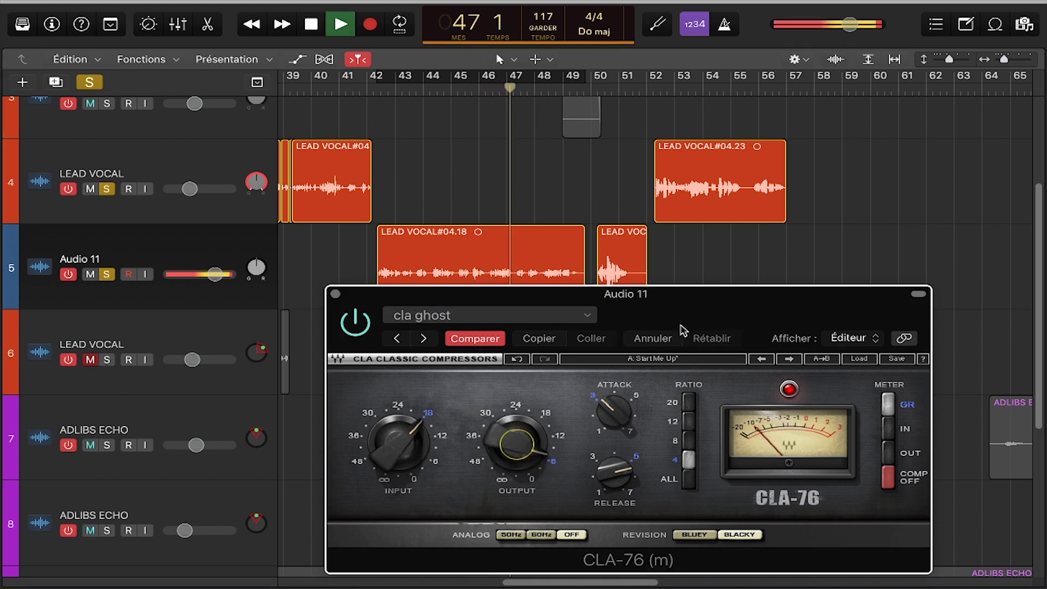
{"action": "left_click", "coordinate": [653, 338]}
{"action": "key", "text": "space"}
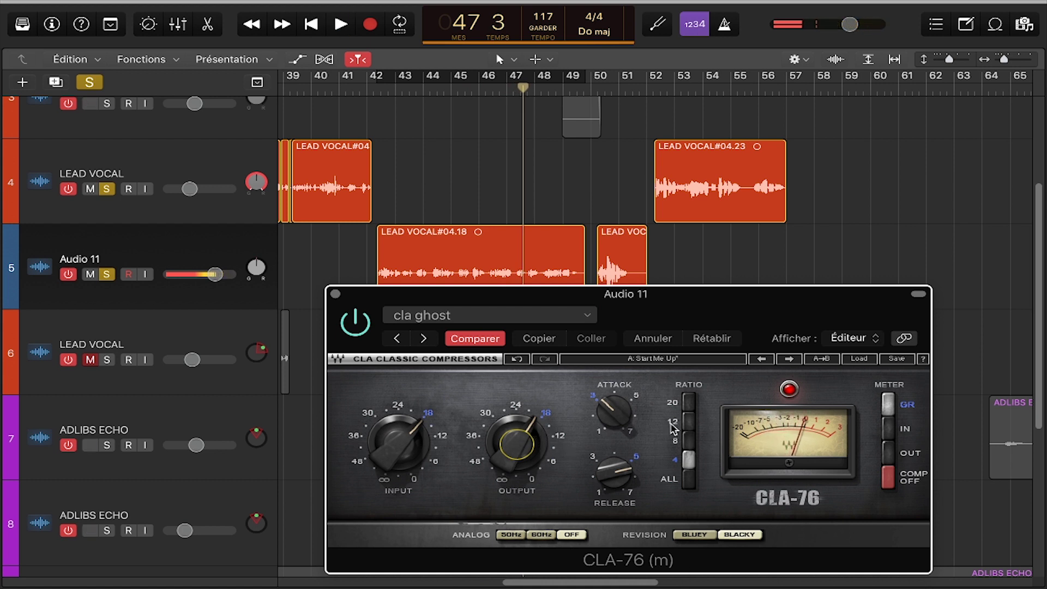
- Switch the CLA-76 meter to OUT and set the output to -15.8 during playback
{"action": "left_click", "coordinate": [890, 454]}
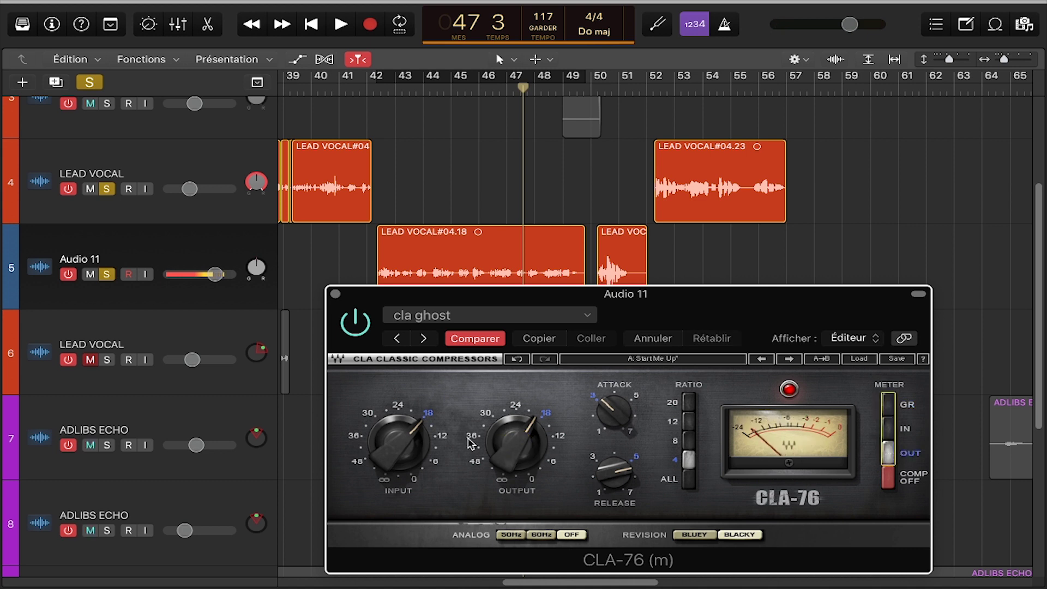
{"action": "scroll", "coordinate": [200, 131], "scroll_direction": "up", "scroll_amount": 3}
{"action": "left_click_drag", "start_coordinate": [528, 450], "coordinate": [528, 436]}
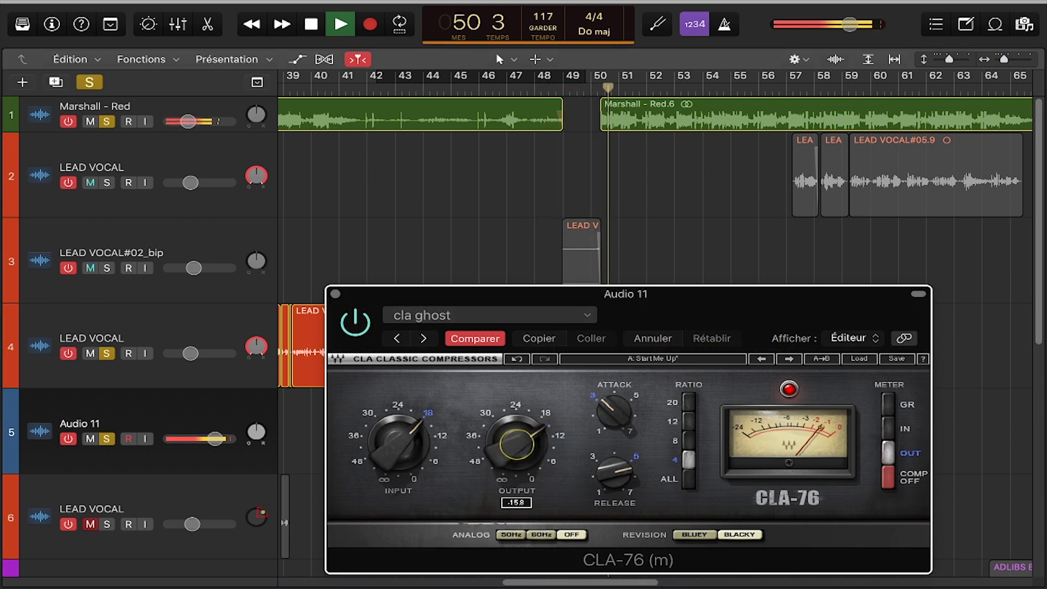
{"action": "key", "text": "space"}
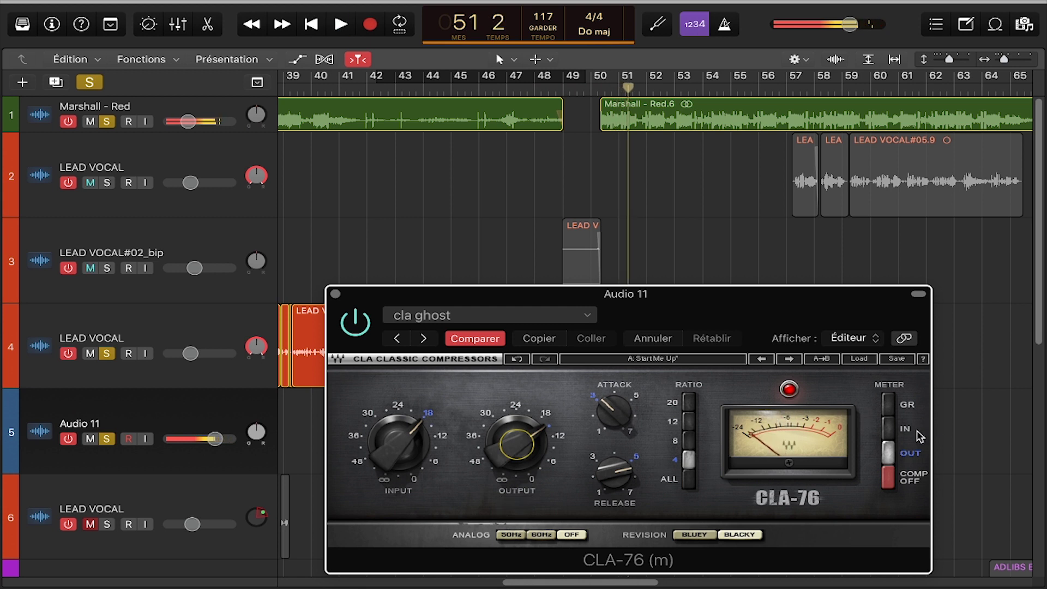
- Switch the CLA-76 meter on Audio 11 back to GR and load the saved compress marshall setting
{"action": "left_click", "coordinate": [887, 404]}
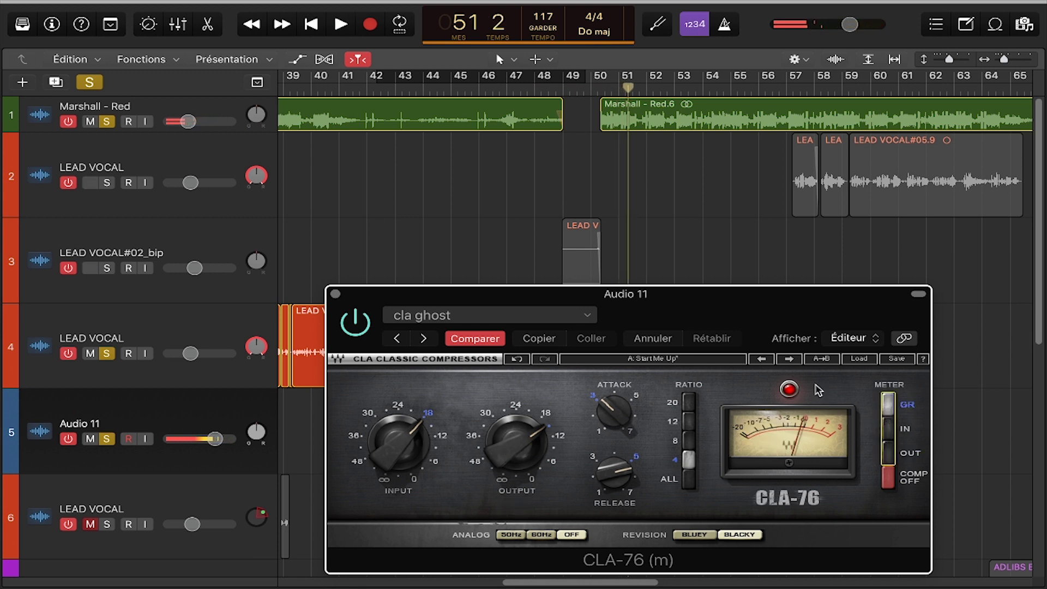
{"action": "left_click", "coordinate": [542, 315]}
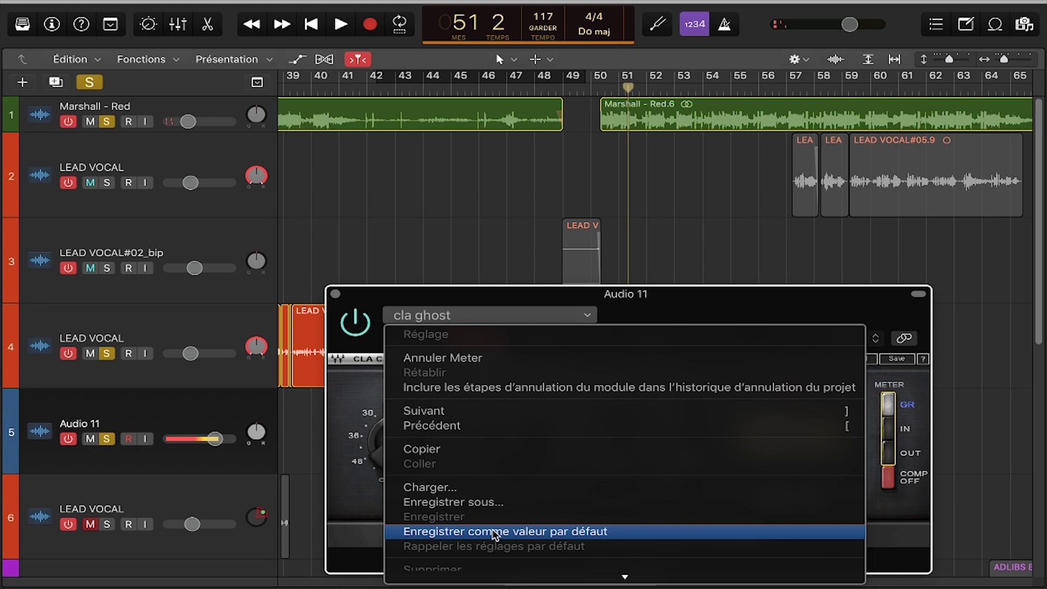
{"action": "scroll", "coordinate": [495, 534], "scroll_direction": "down", "scroll_amount": 2}
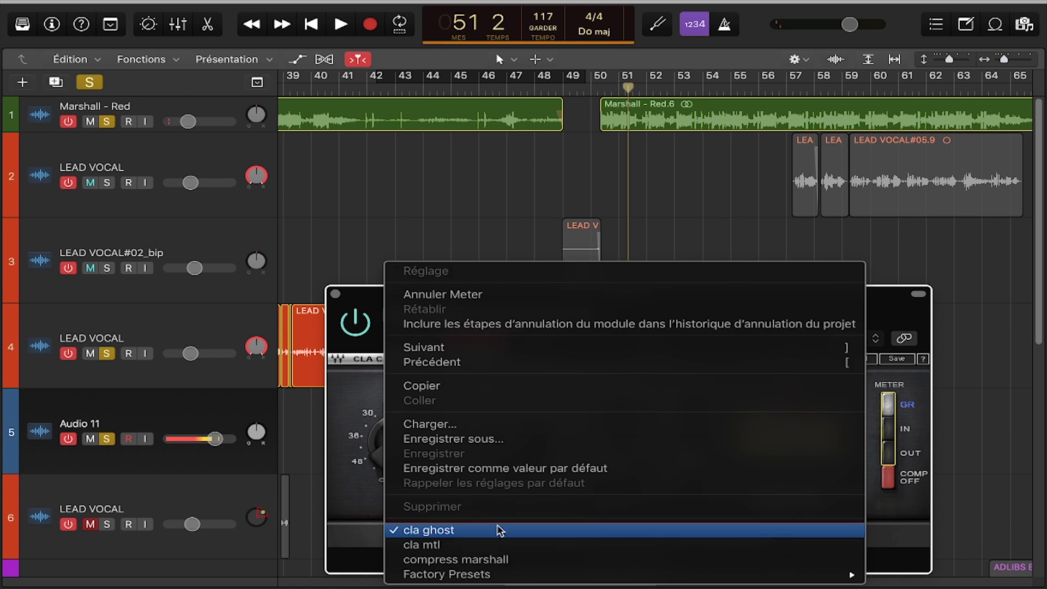
{"action": "left_click", "coordinate": [526, 559]}
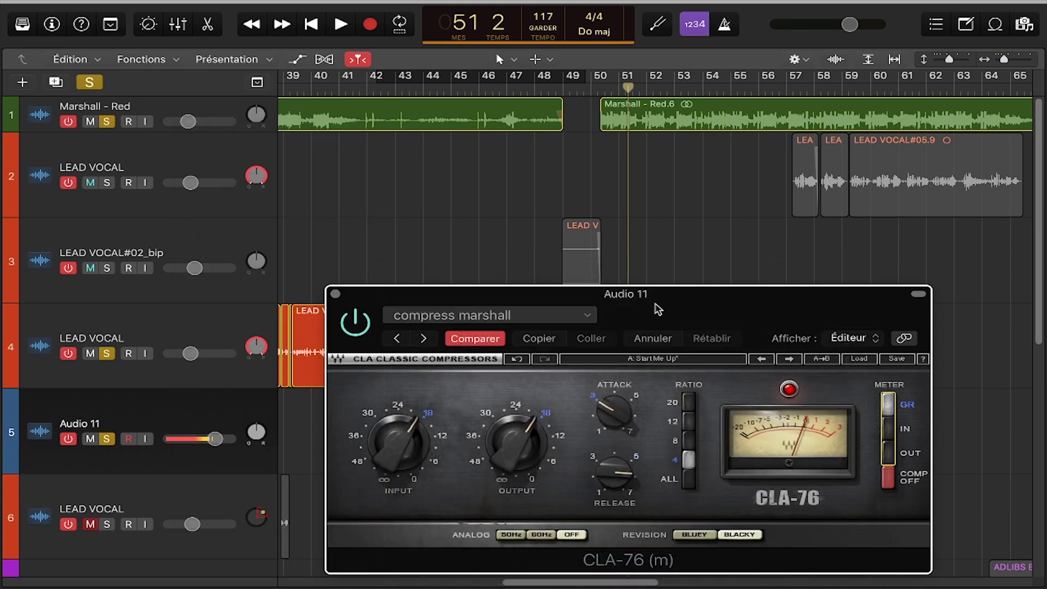
{"action": "left_click_drag", "start_coordinate": [683, 309], "coordinate": [670, 349]}
{"action": "left_click_drag", "start_coordinate": [736, 342], "coordinate": [762, 465]}
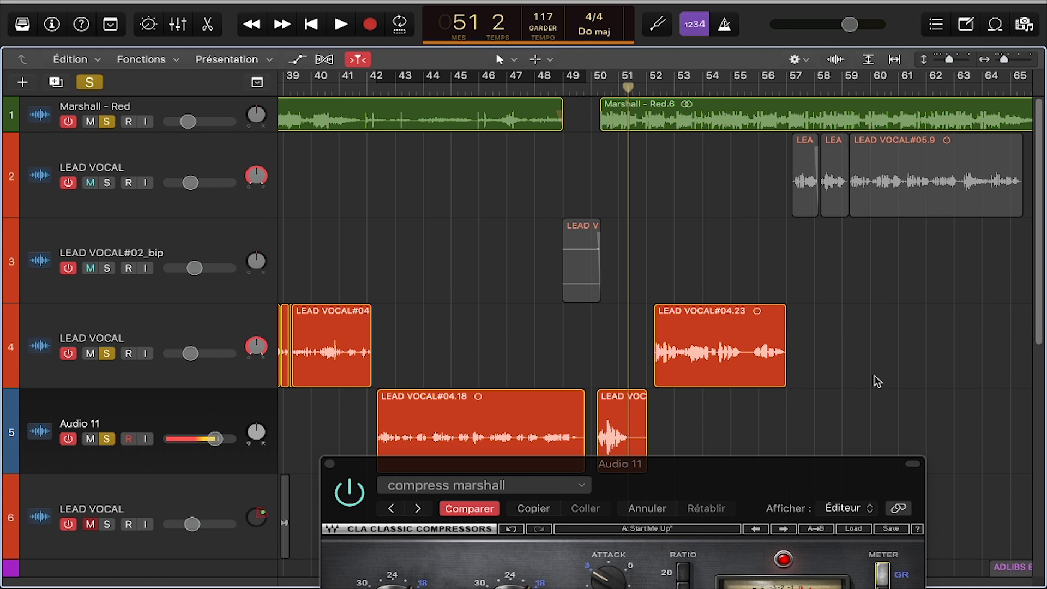
{"action": "left_click_drag", "start_coordinate": [662, 469], "coordinate": [789, 79]}
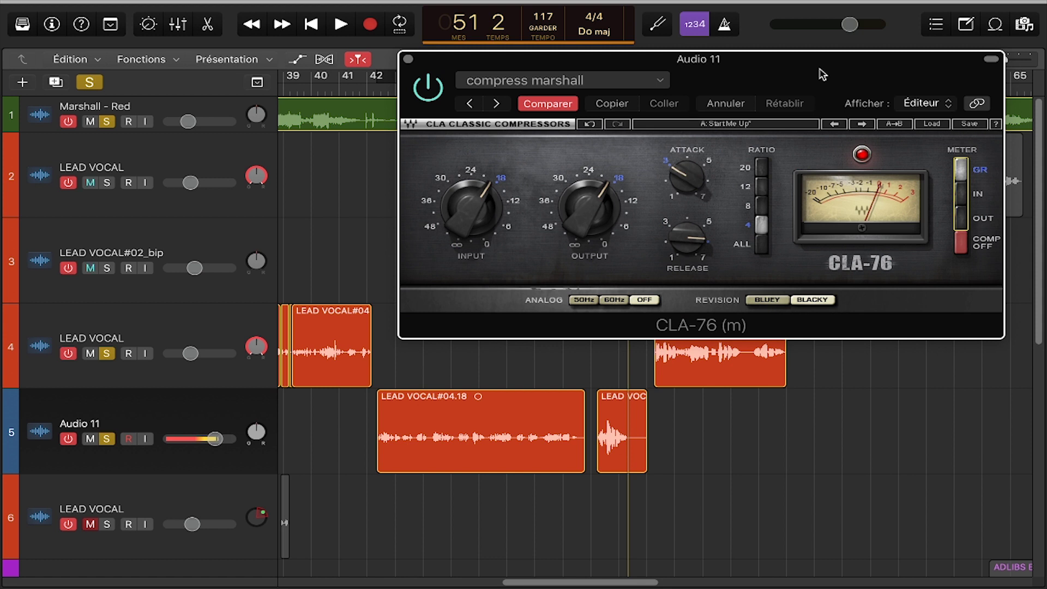
{"action": "key", "text": "ctrl+m"}
{"action": "left_click_drag", "start_coordinate": [823, 74], "coordinate": [771, 151]}
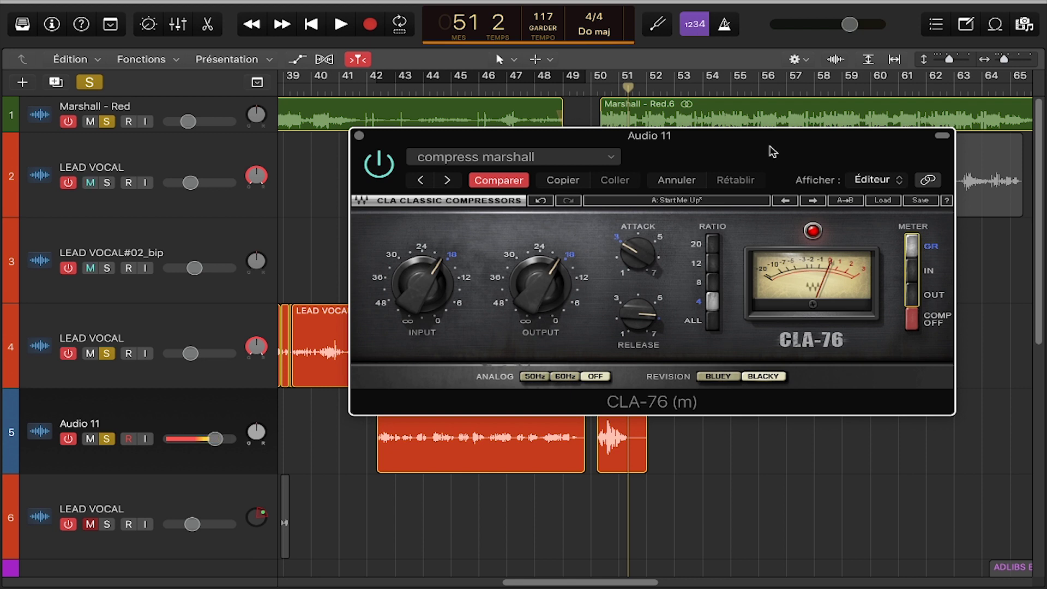
- Hide the CLA-76 plug-in window and zoom the arrangement out to show bars 37 to 73
{"action": "key", "text": "v"}
{"action": "key", "text": "super+Left"}
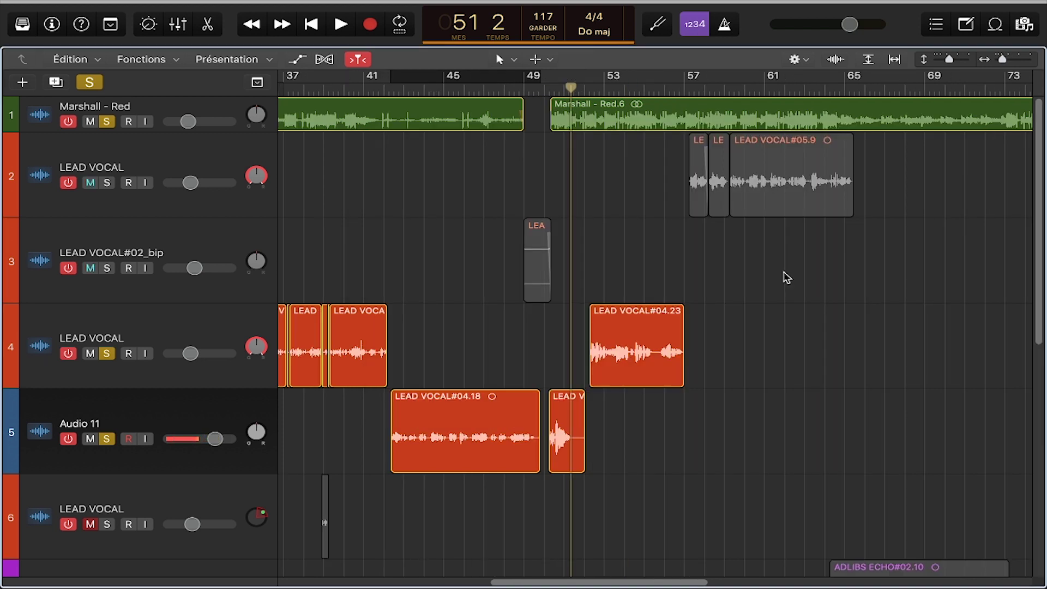